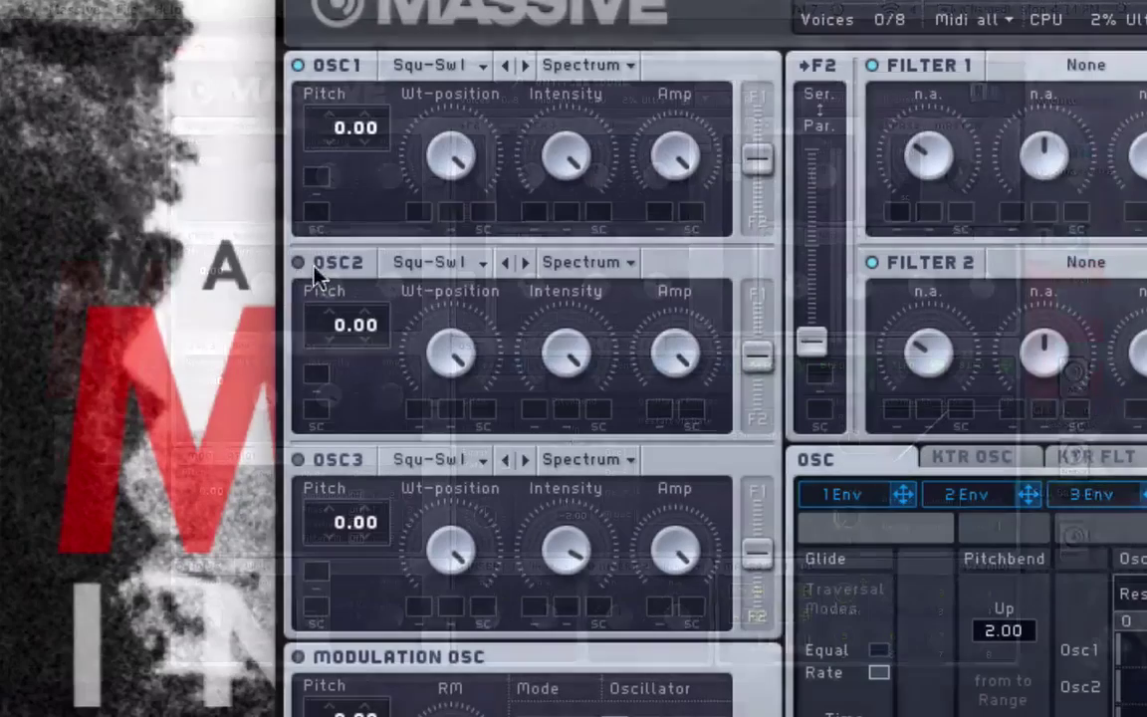
Enable oscillator 2 at pitch 12.06 and tune oscillator 3 down to -12.07
left_click(298, 262)
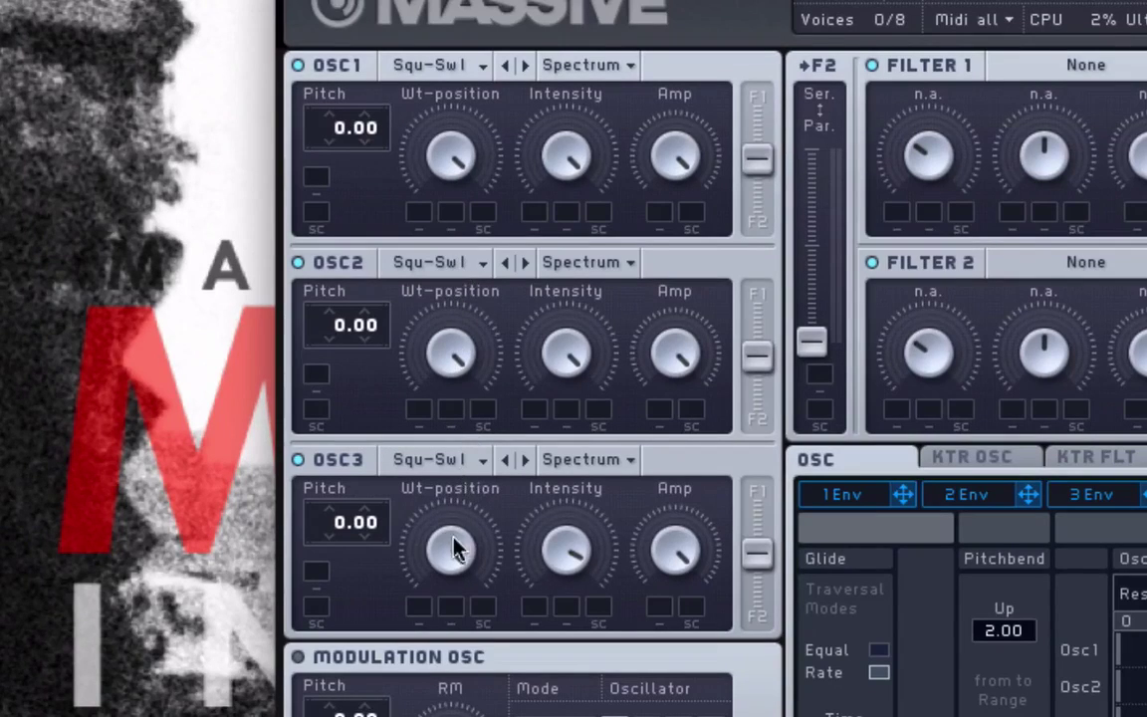
left_click_drag(450, 550, 463, 694)
left_click_drag(341, 320, 340, 304)
left_click_drag(339, 531, 337, 572)
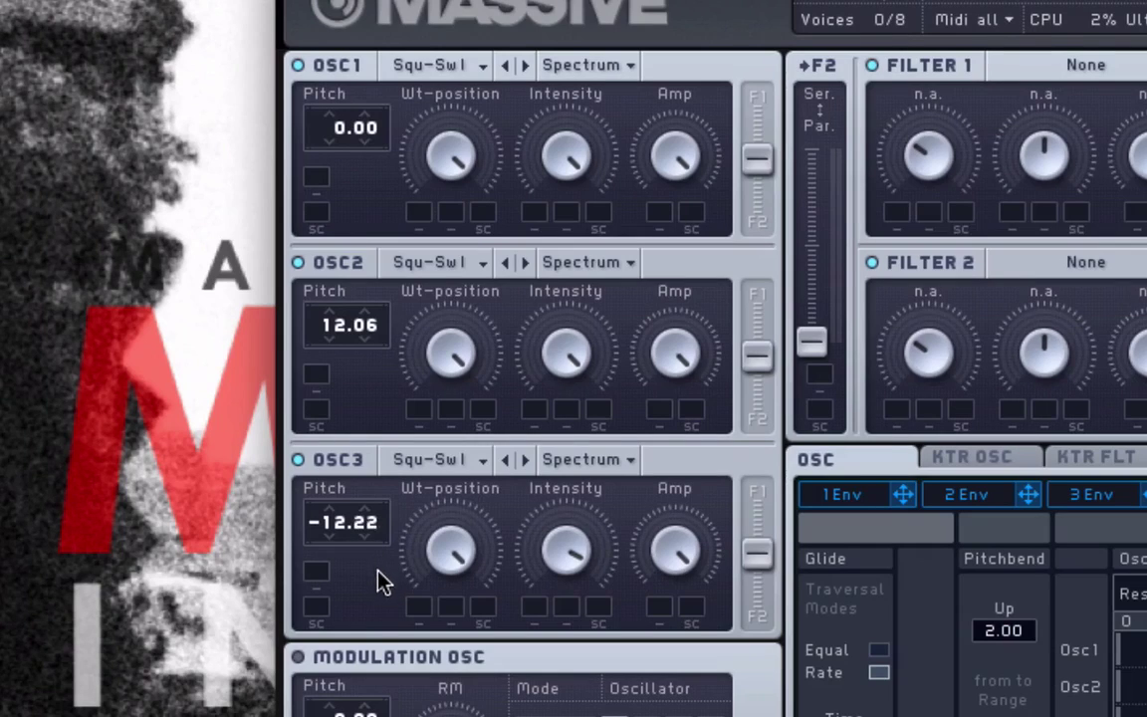
left_click_drag(384, 580, 376, 606)
left_click_drag(373, 525, 369, 484)
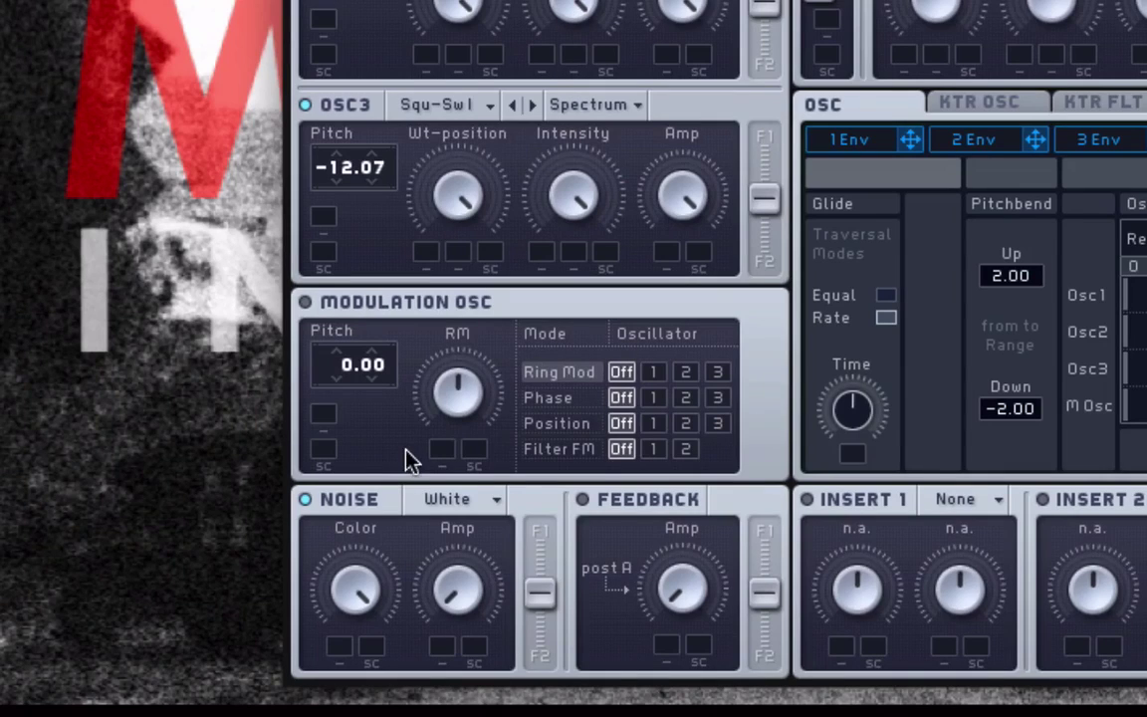
Choose Bright Noise from the noise generator's type list
left_click(450, 501)
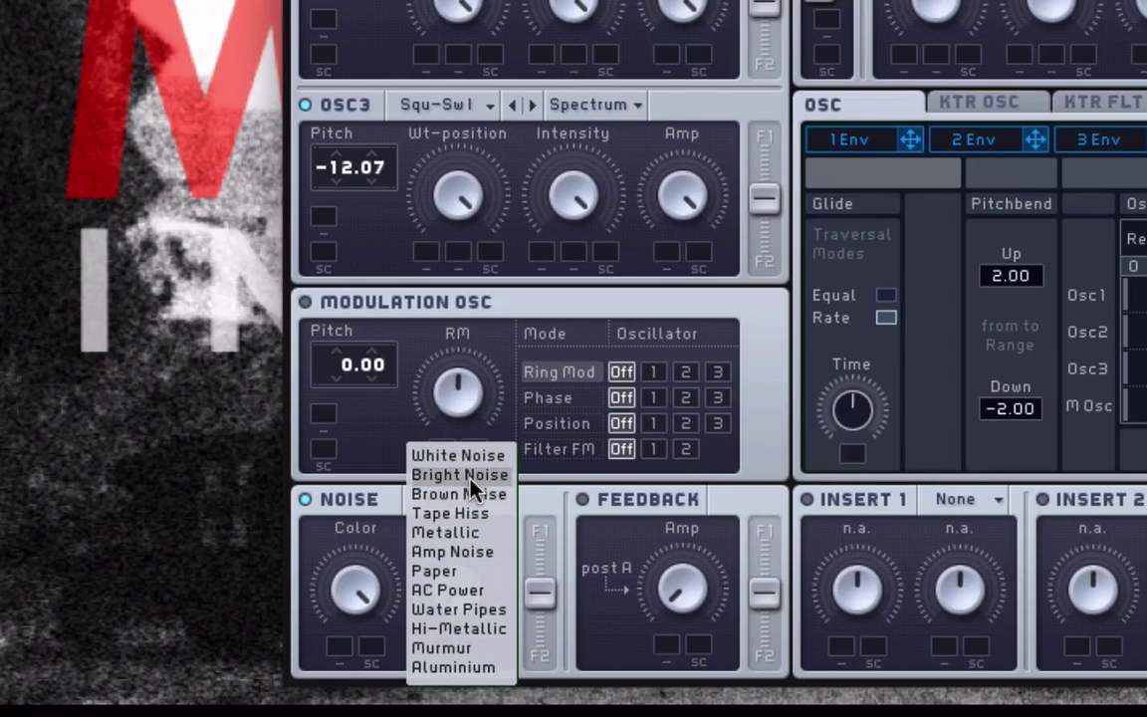
left_click(460, 475)
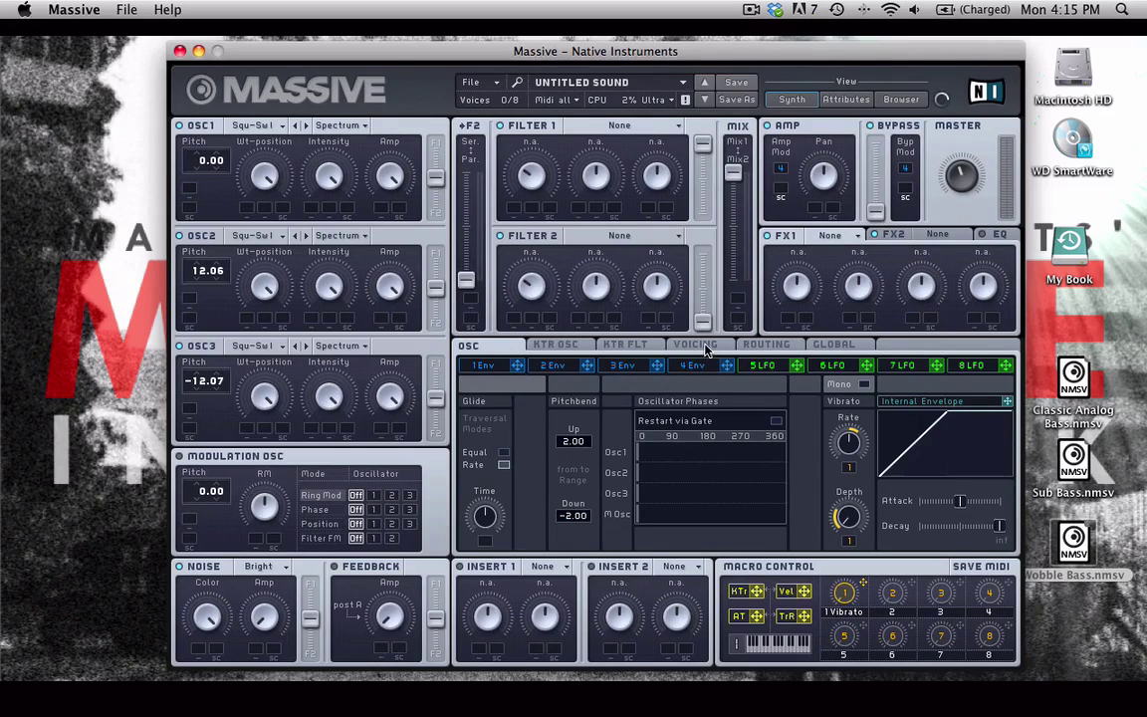
On the Voicing page, set 4 unisono voices in Monorotate mode with pitch spread On
left_click(697, 345)
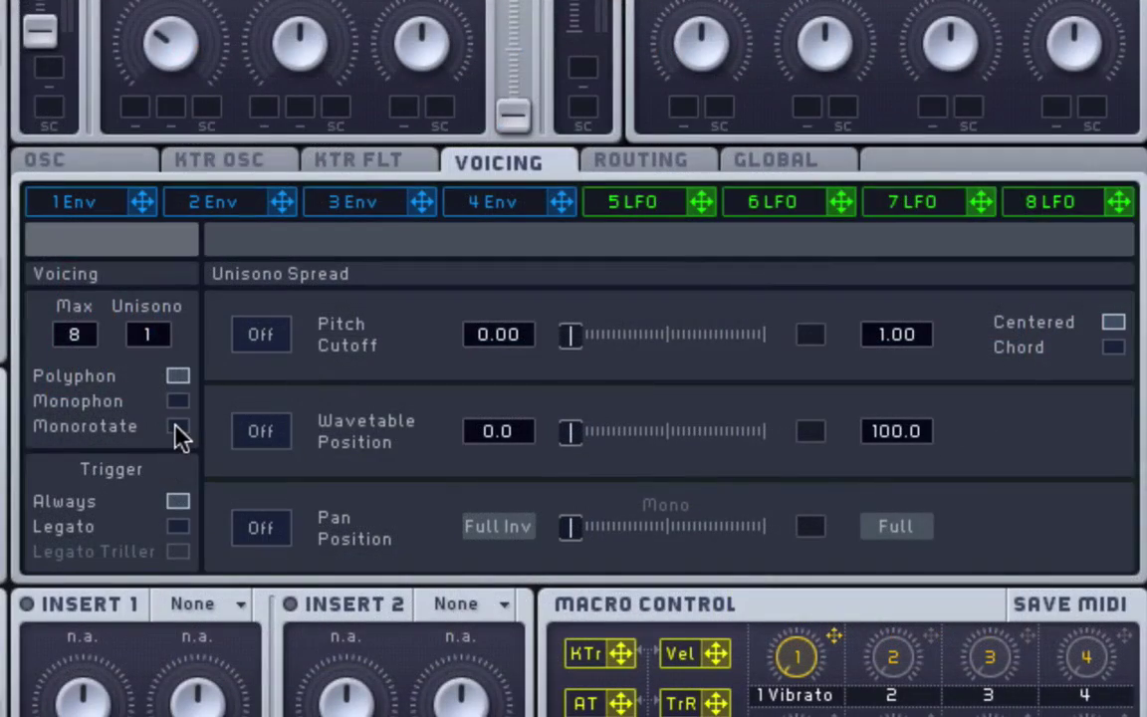
left_click(177, 428)
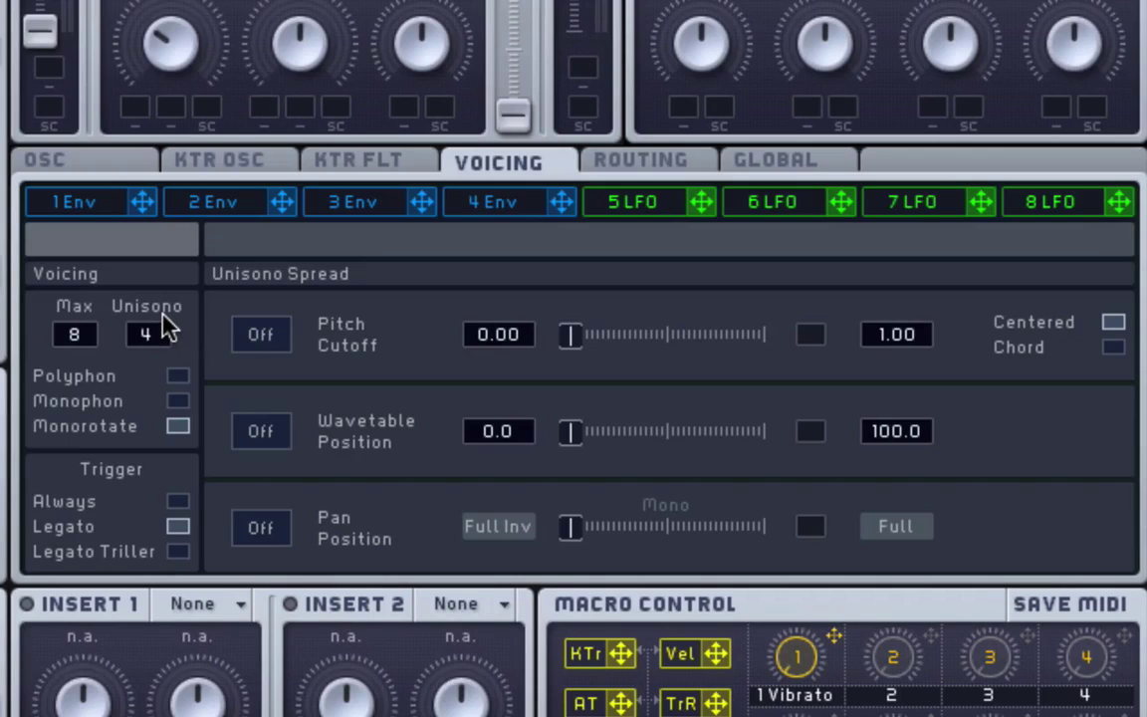
left_click(255, 341)
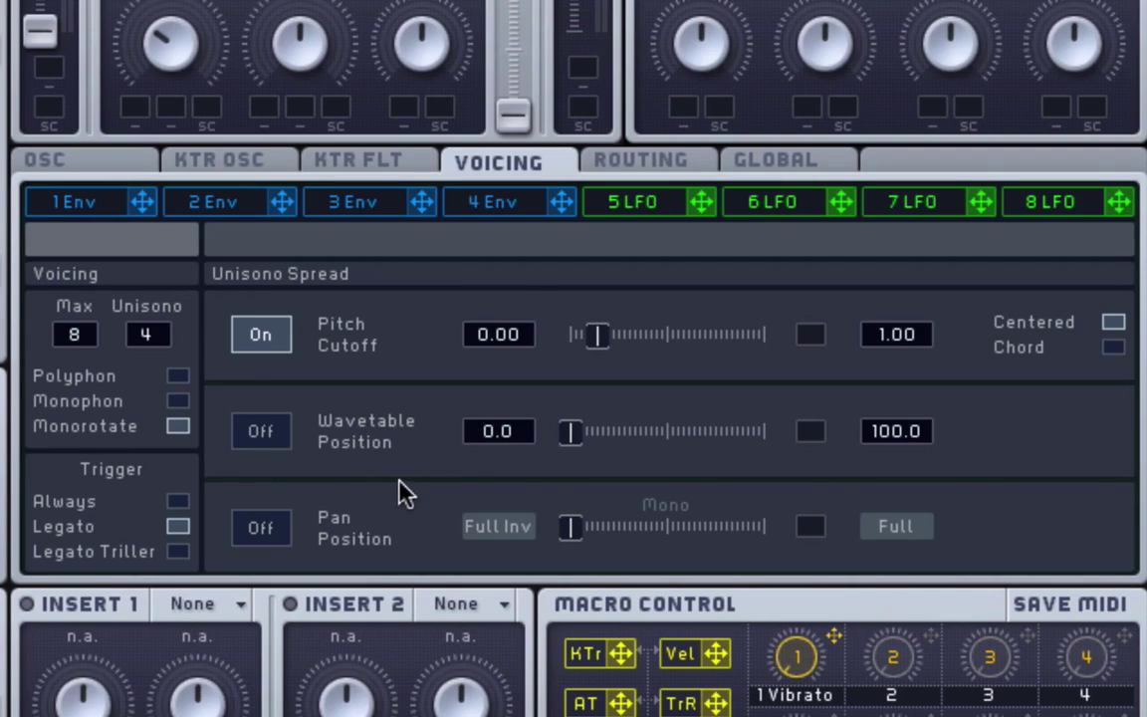
Give envelope 4 a fast attack, short release, short decay and key tracking fully up
left_click(488, 202)
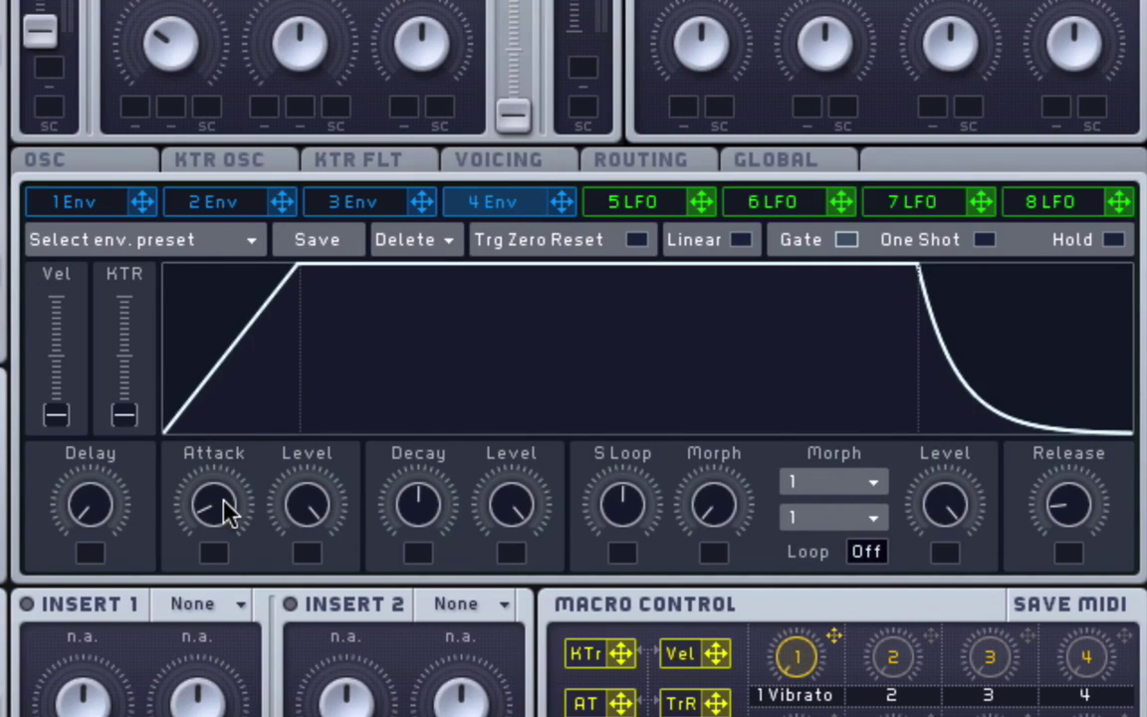
left_click_drag(225, 505, 254, 678)
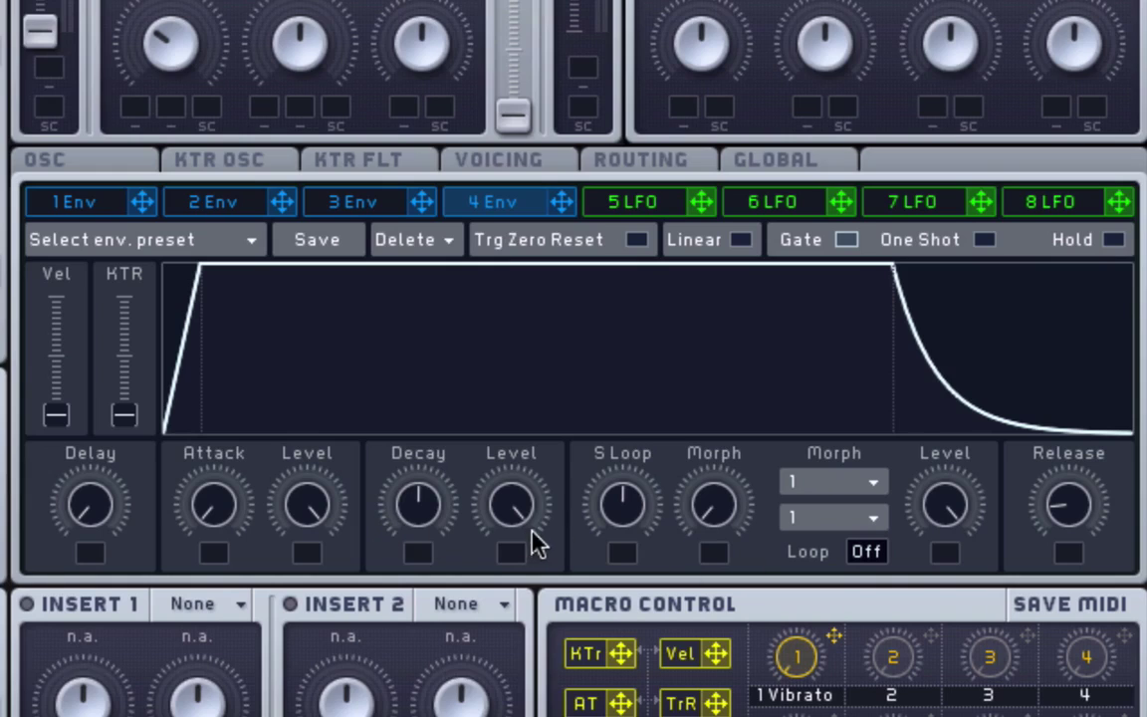
left_click_drag(1080, 520, 1086, 583)
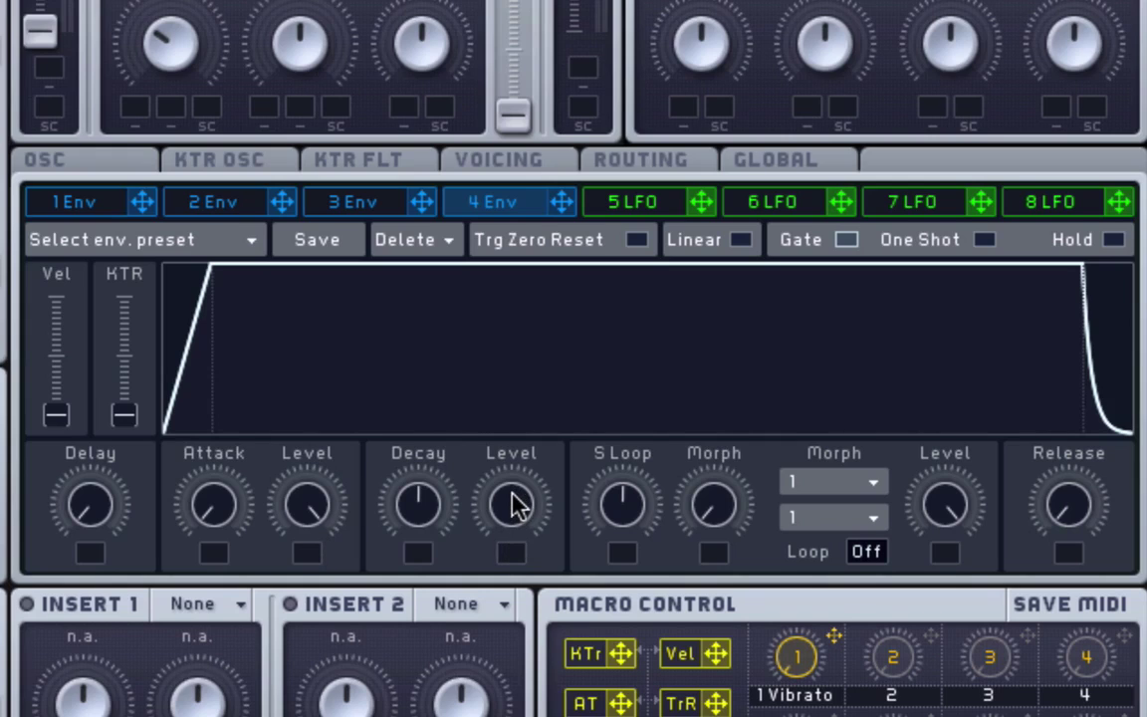
scroll(515, 502, "down", 10)
scroll(515, 503, "down", 5)
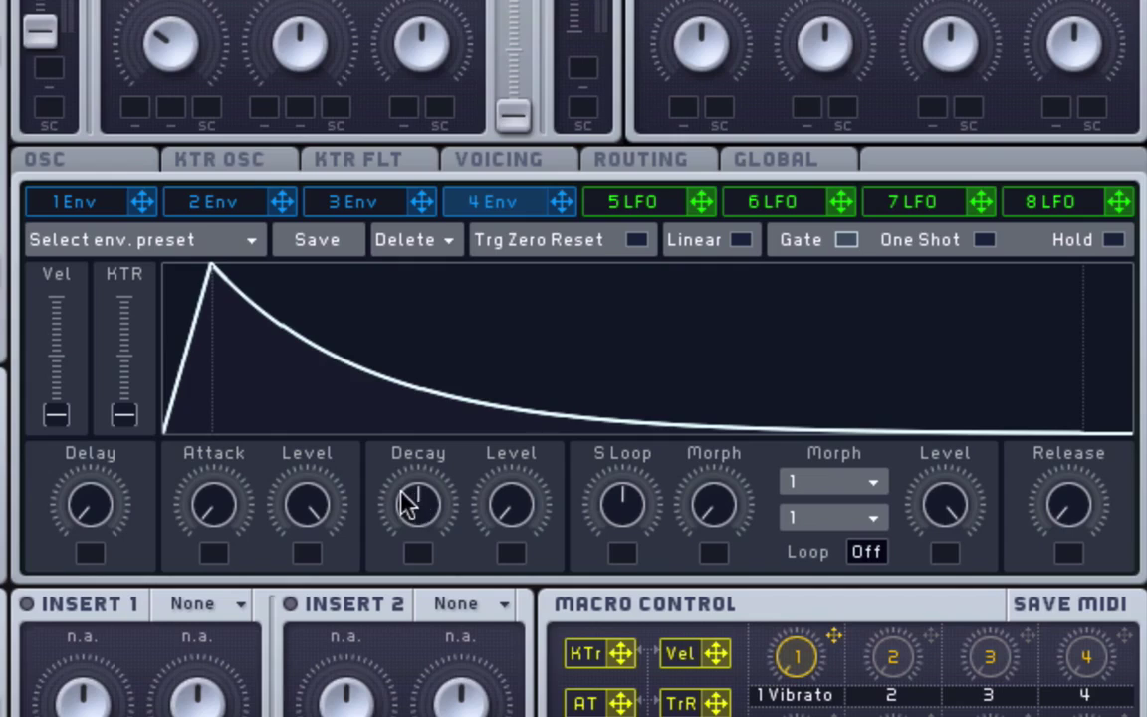
left_click_drag(409, 502, 413, 533)
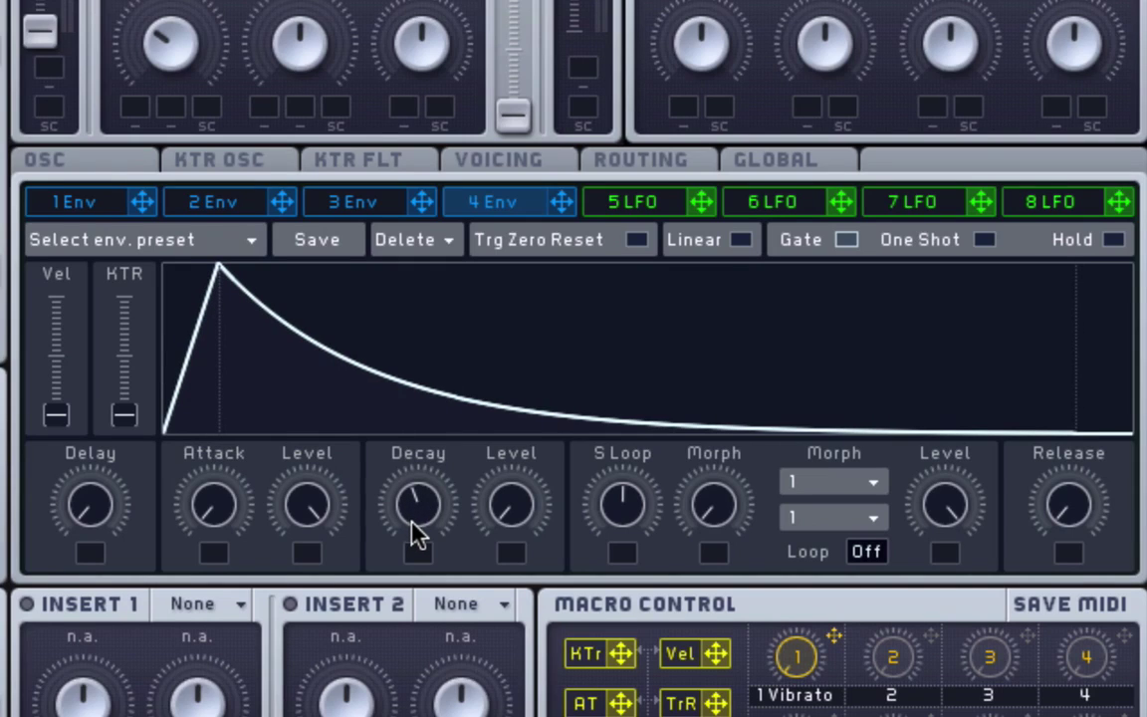
left_click_drag(411, 518, 415, 528)
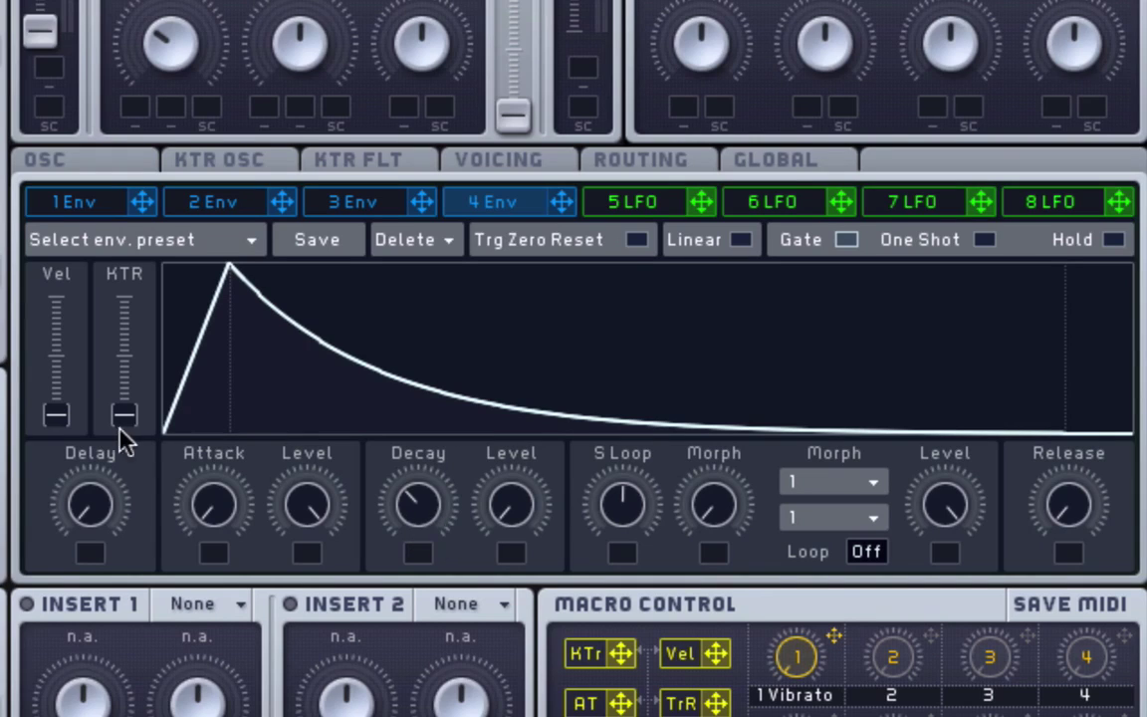
left_click_drag(123, 414, 135, 180)
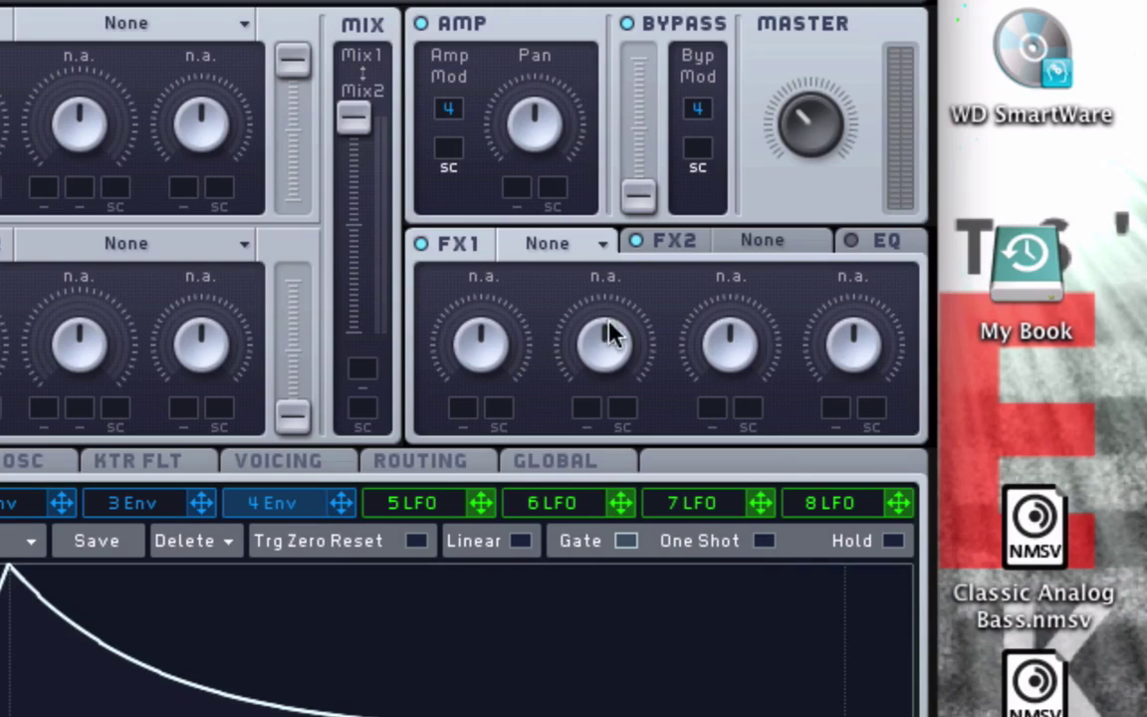
Load Delay Synced into FX1 and fine-tune its Damp amount
left_click(602, 244)
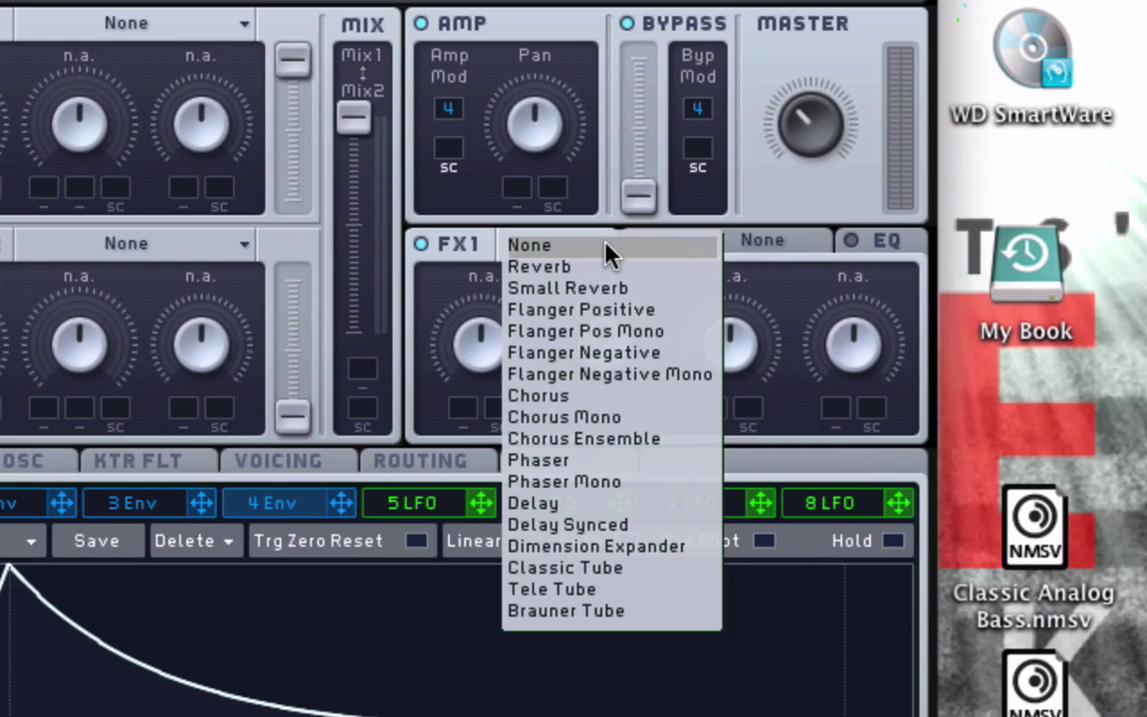
left_click(671, 530)
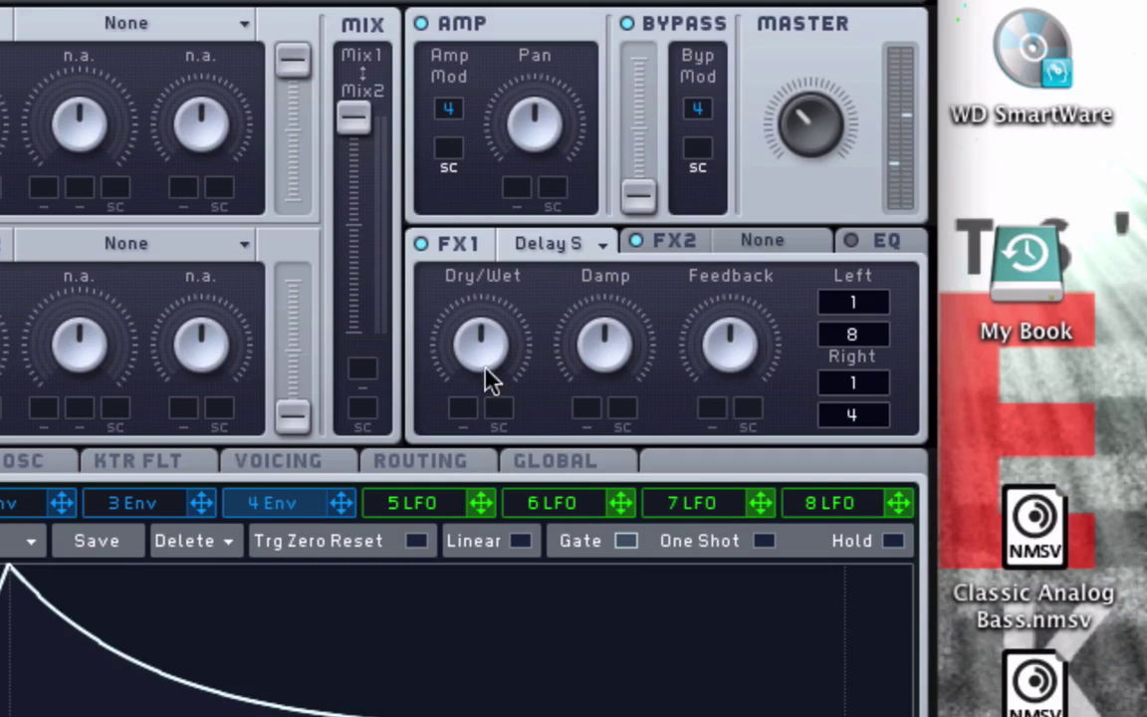
left_click_drag(601, 350, 602, 409)
left_click_drag(609, 361, 604, 246)
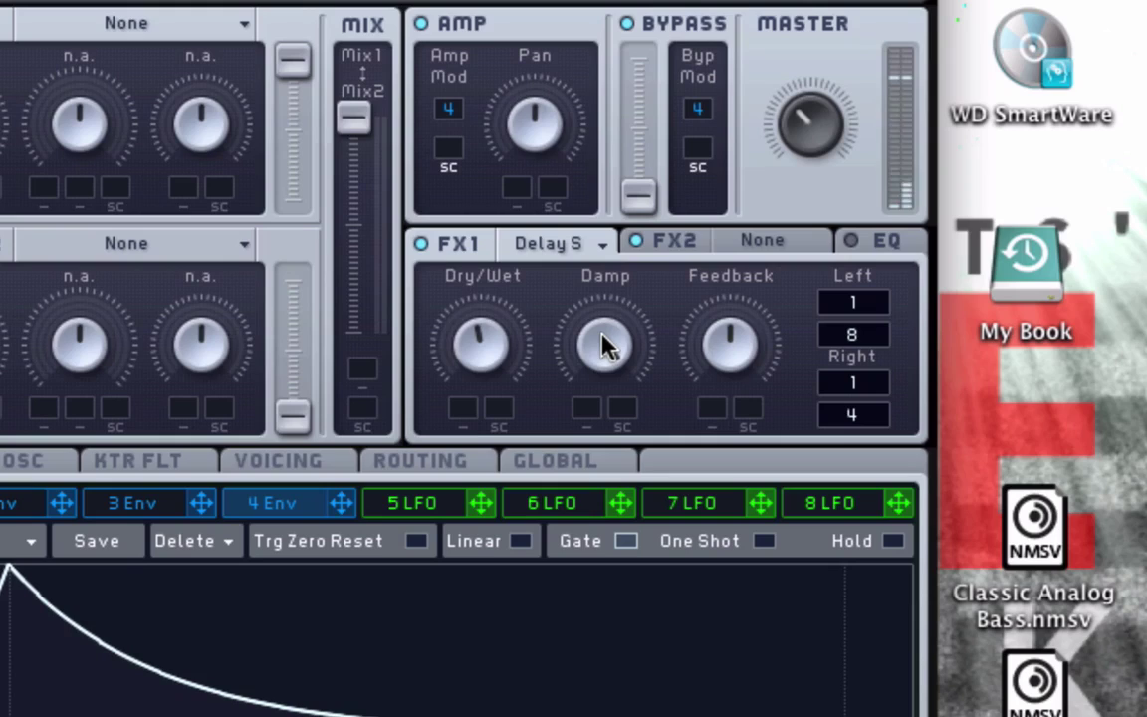
left_click_drag(612, 351, 617, 379)
mouse_move(615, 356)
left_mouse_down()
mouse_move(622, 180)
mouse_move(627, 456)
mouse_move(605, 248)
mouse_move(612, 361)
left_mouse_up()
Load Dimension Expander into FX2 and lower its dry/wet and size
left_click(750, 239)
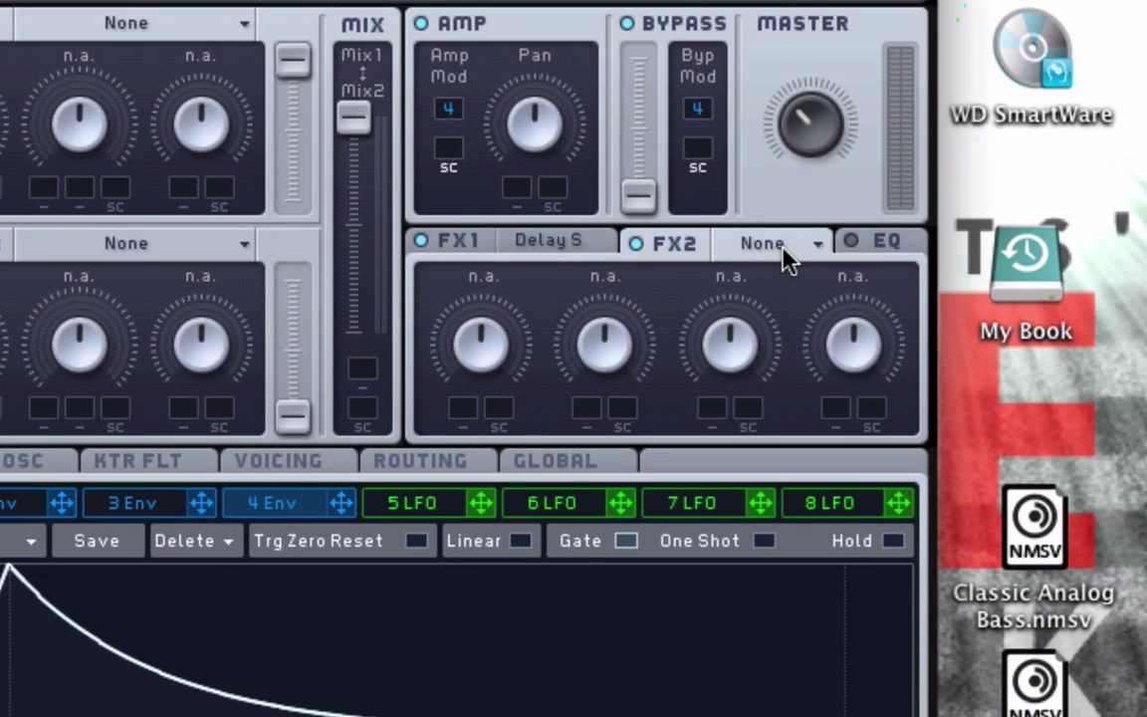
left_click(783, 251)
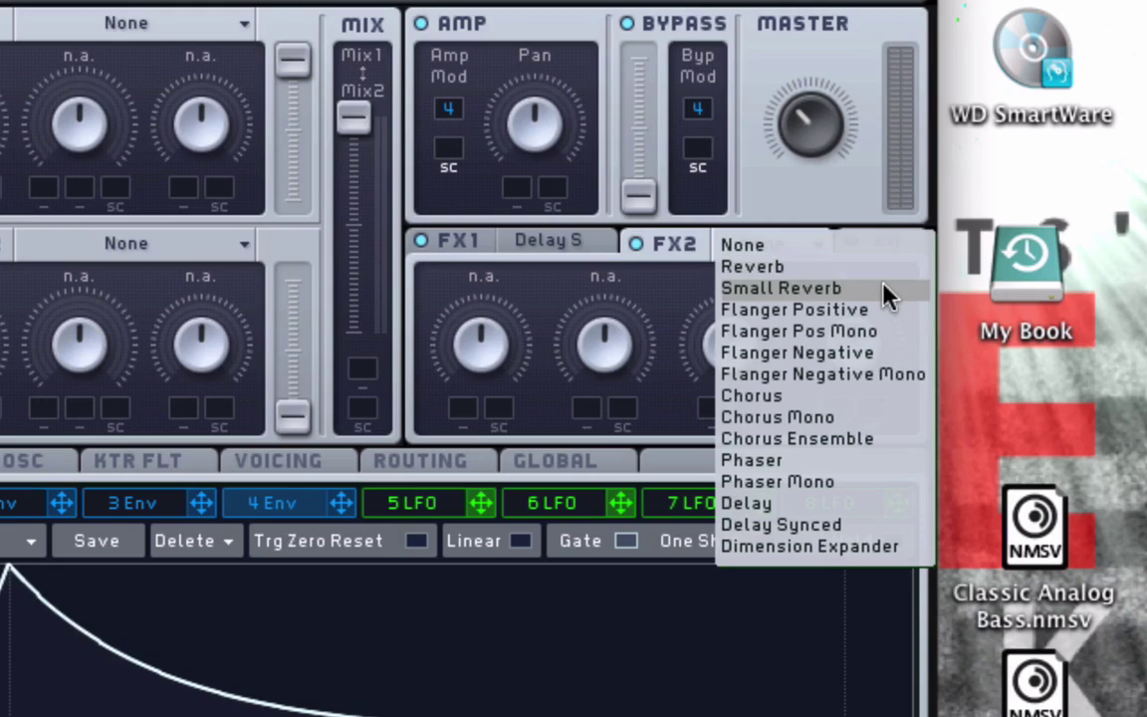
left_click(906, 545)
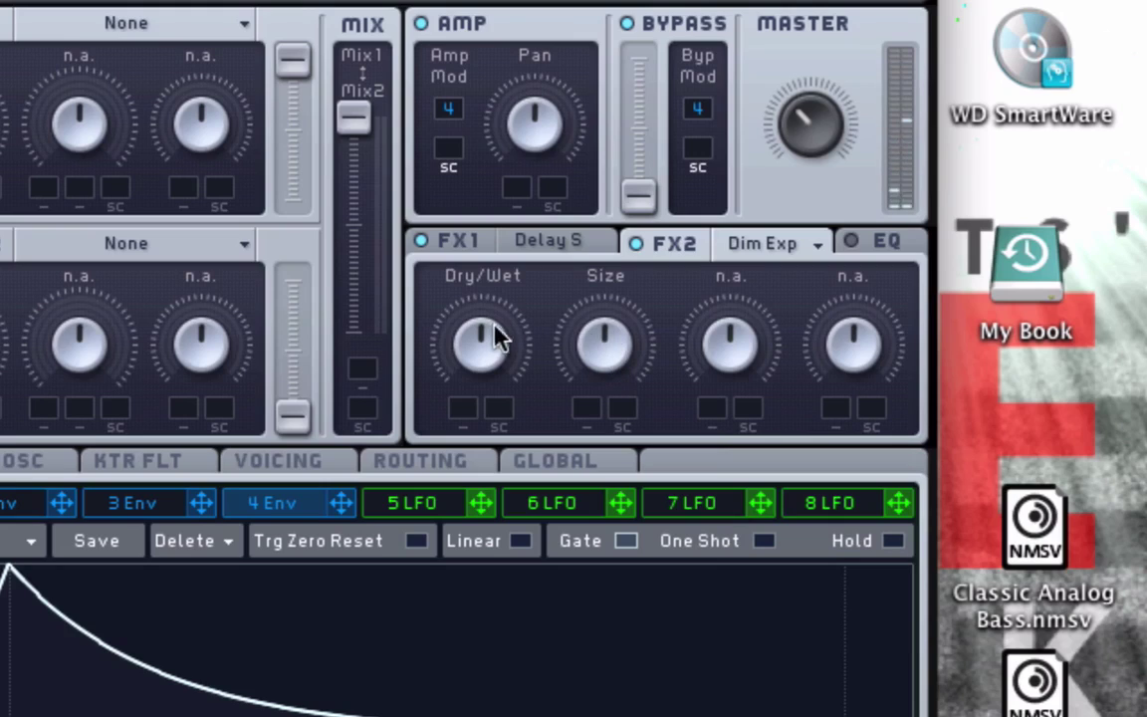
left_click_drag(487, 373, 523, 391)
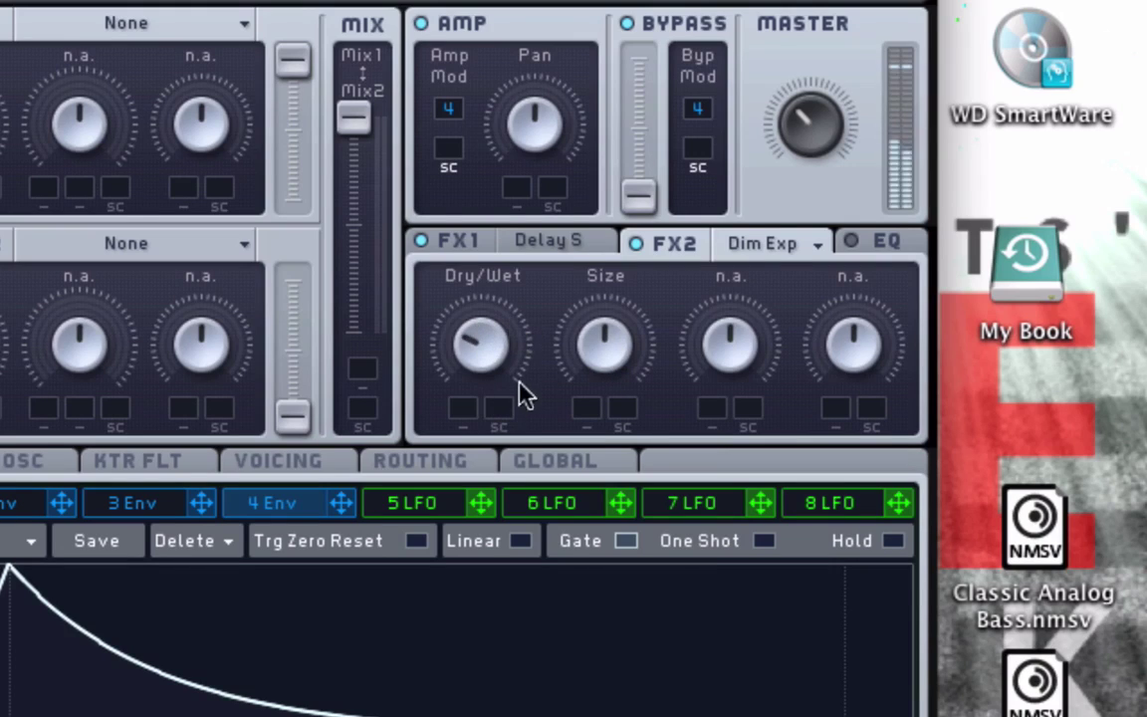
left_click_drag(597, 357, 605, 422)
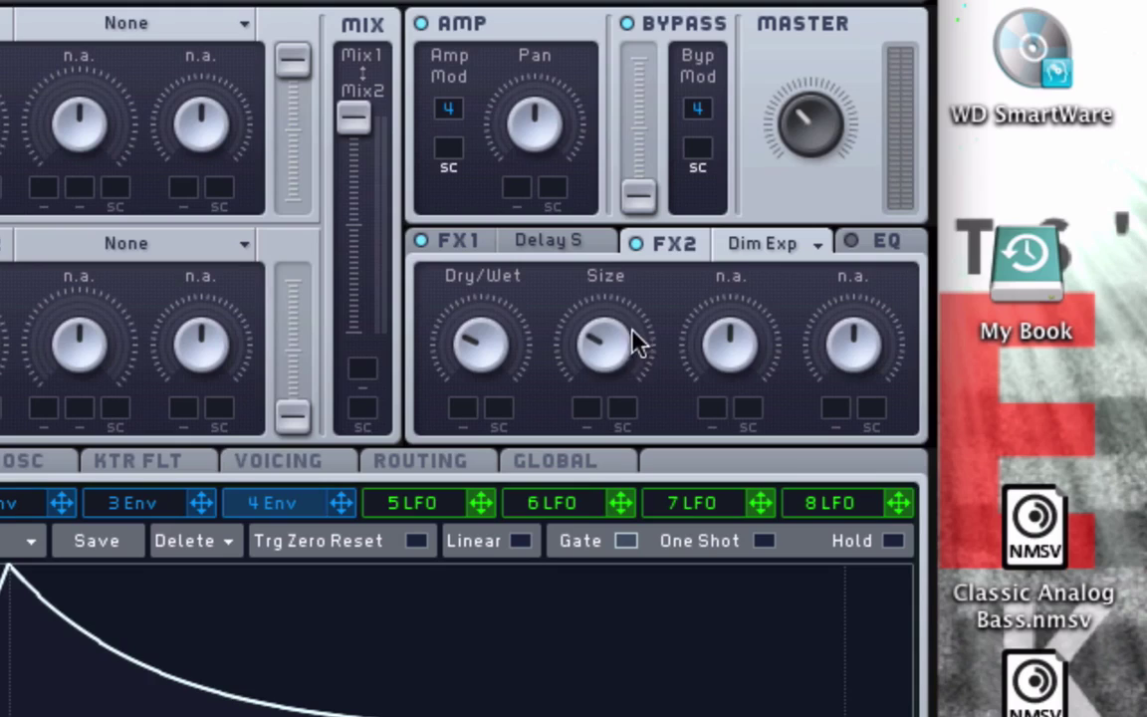
Switch FX2 to Reverb and adjust its size and dry/wet
left_click(745, 247)
left_click(807, 267)
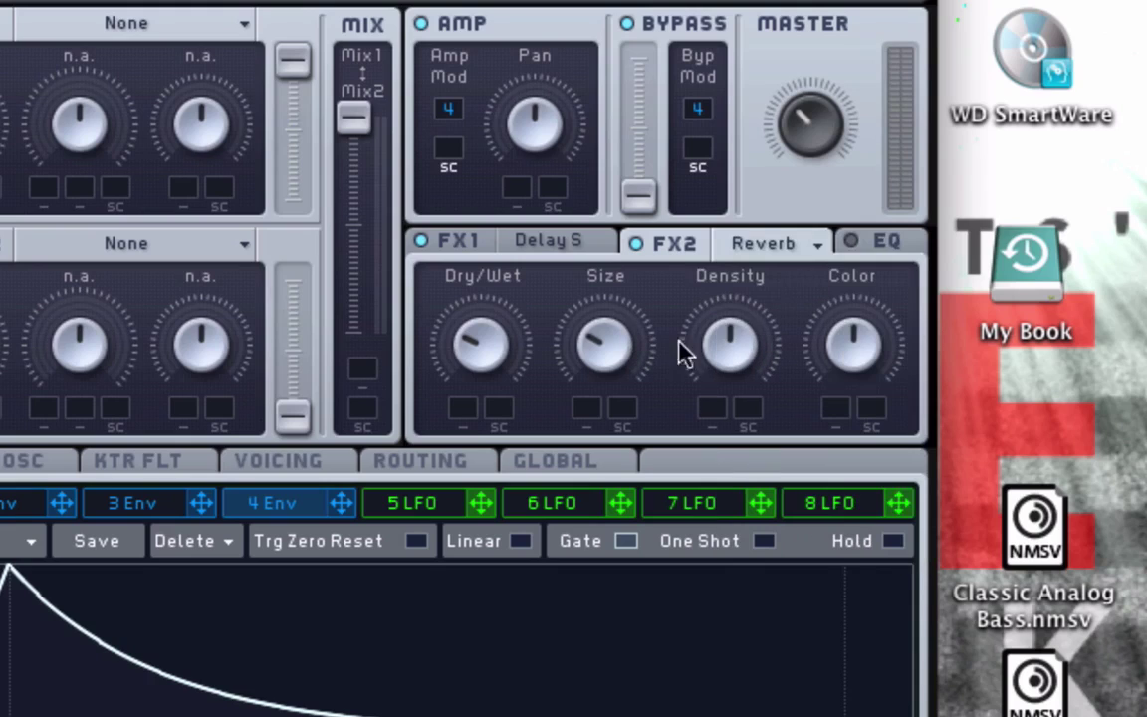
left_click_drag(600, 354, 602, 301)
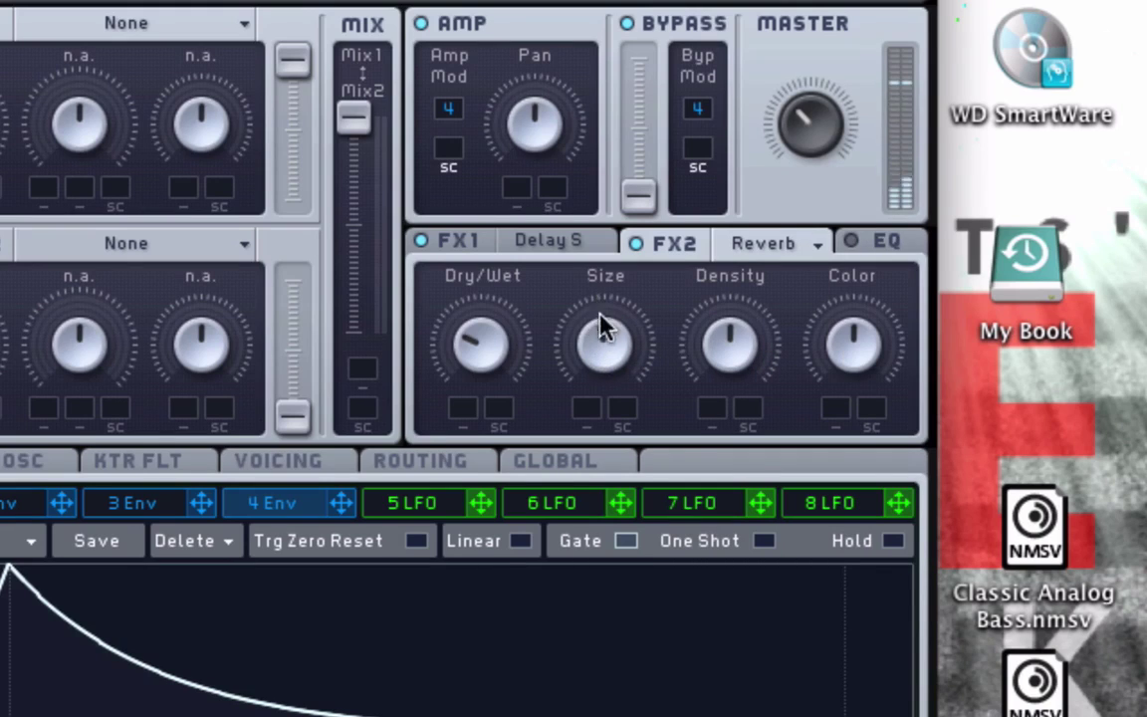
mouse_move(481, 343)
left_mouse_down()
mouse_move(481, 403)
mouse_move(486, 359)
left_mouse_up()
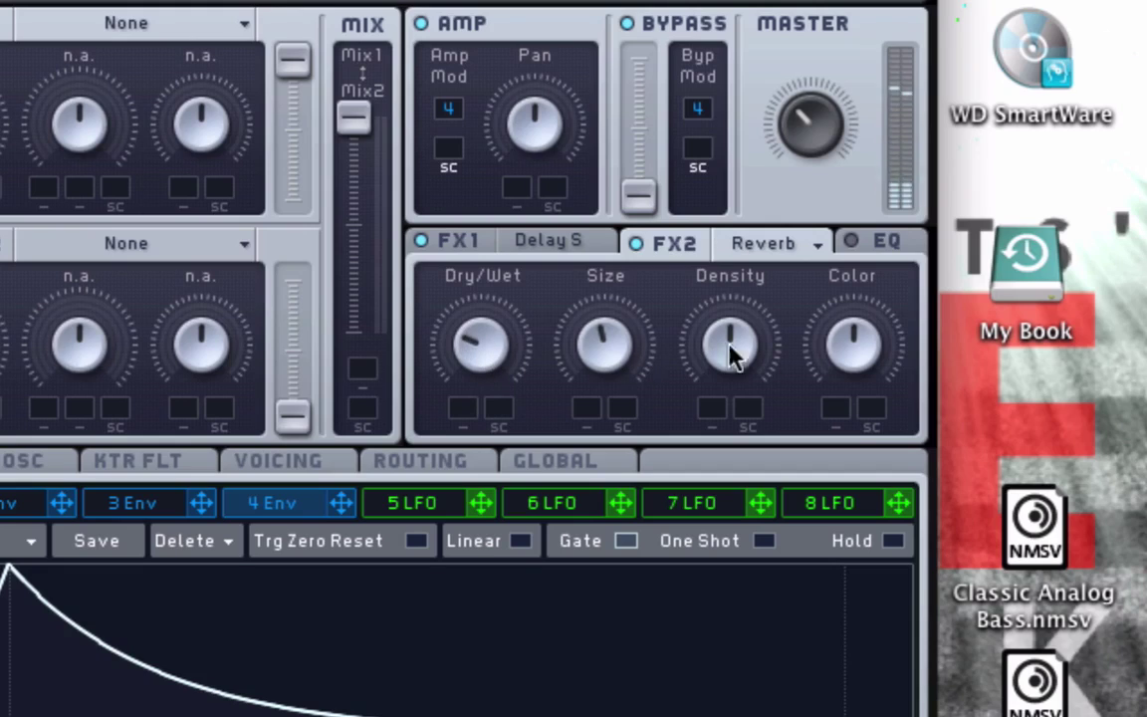
mouse_move(735, 353)
left_mouse_down()
mouse_move(754, 419)
mouse_move(753, 475)
mouse_move(739, 358)
left_mouse_up()
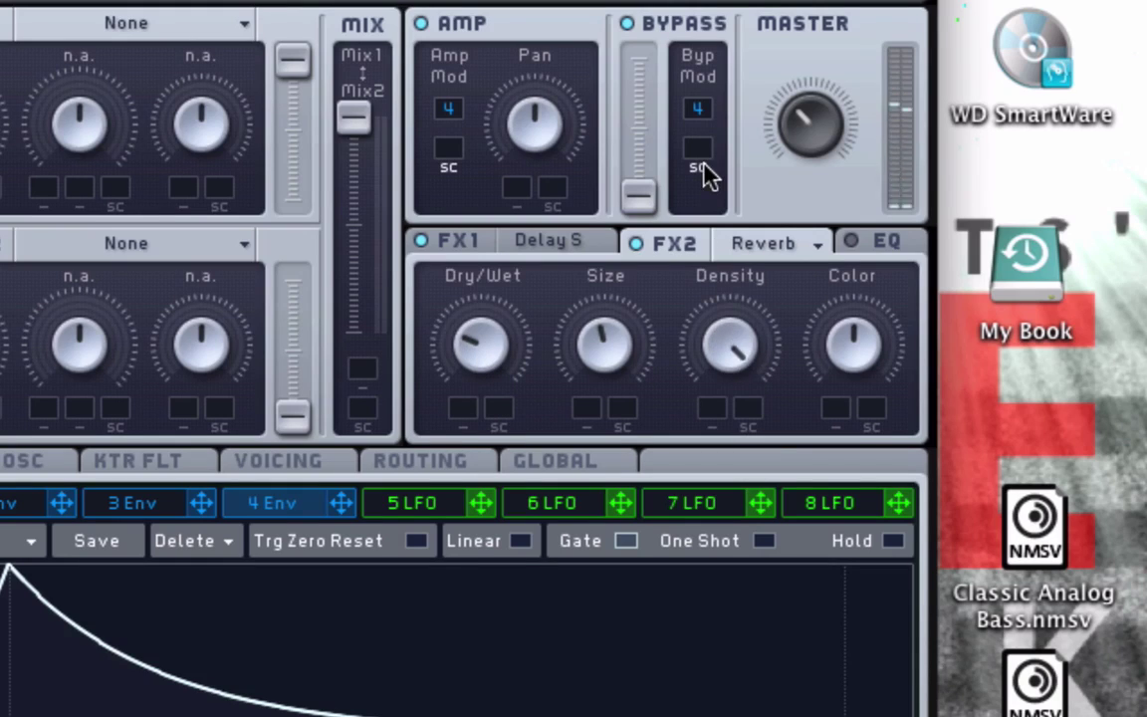
left_click_drag(623, 346, 617, 277)
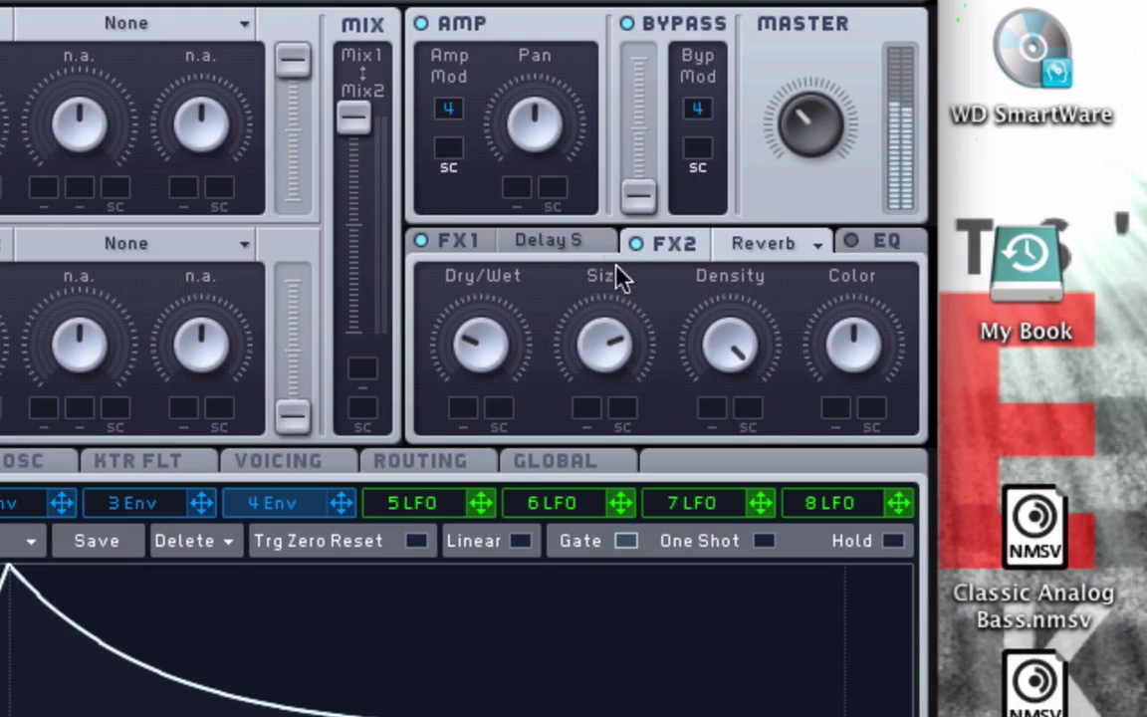
left_click_drag(617, 350, 617, 393)
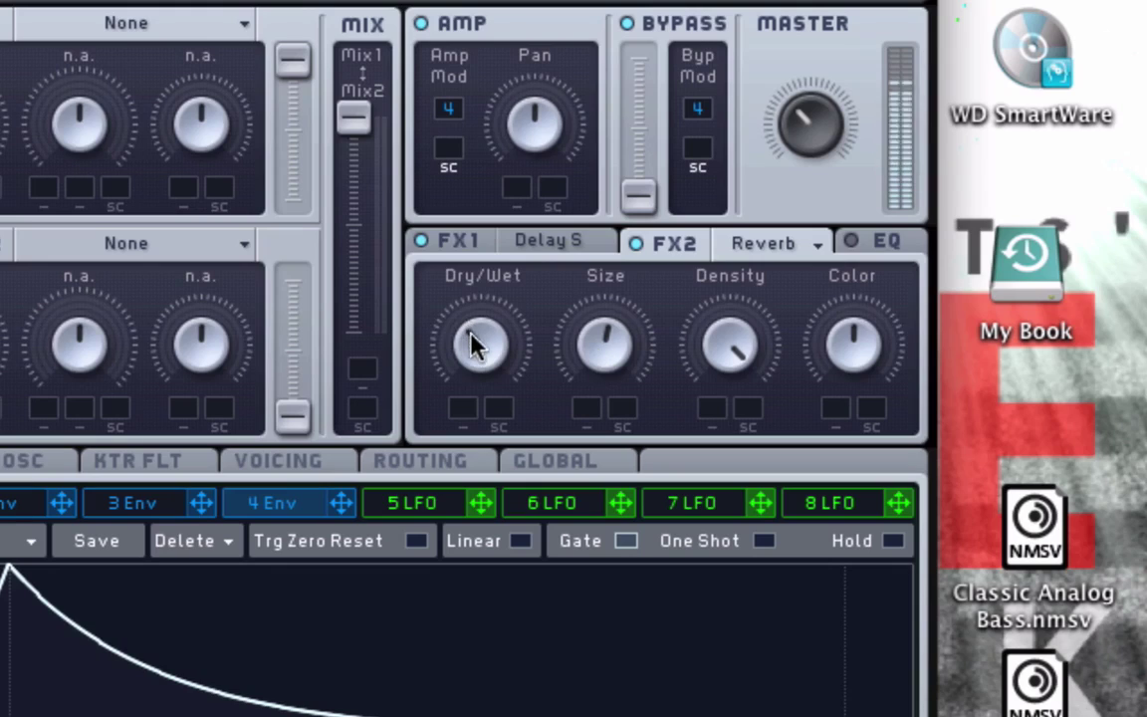
Lower the reverb dry/wet, turn colour up high, and set density and size just past centre
left_click_drag(471, 324, 481, 363)
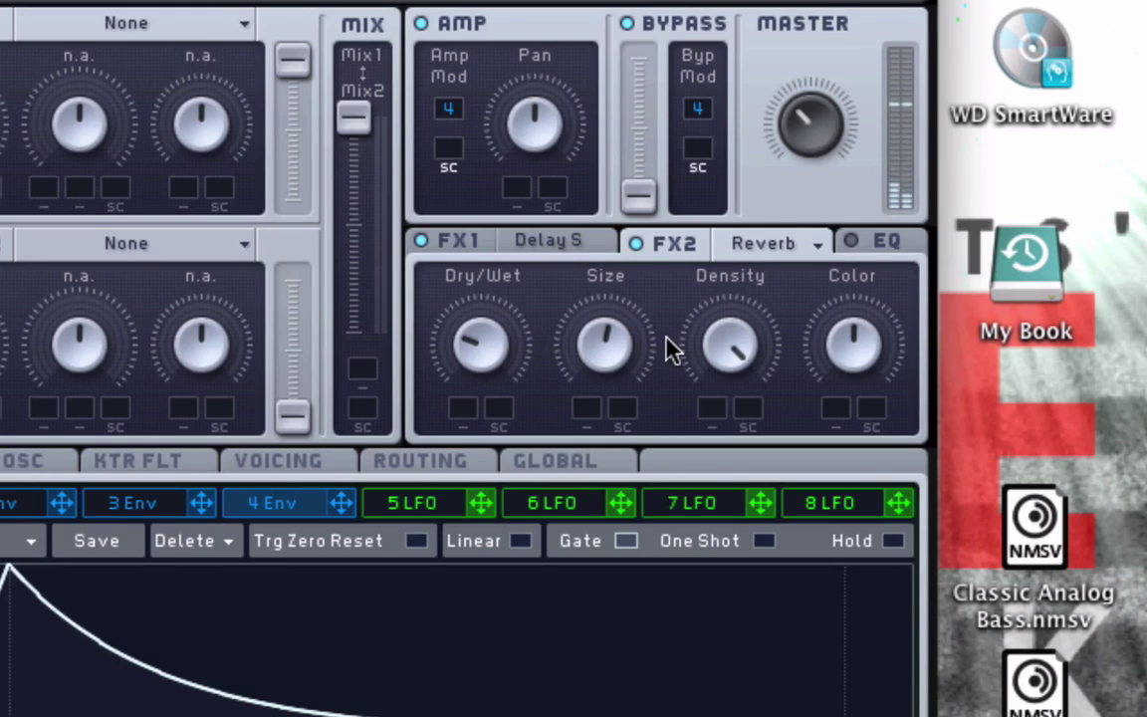
left_click_drag(878, 370, 883, 538)
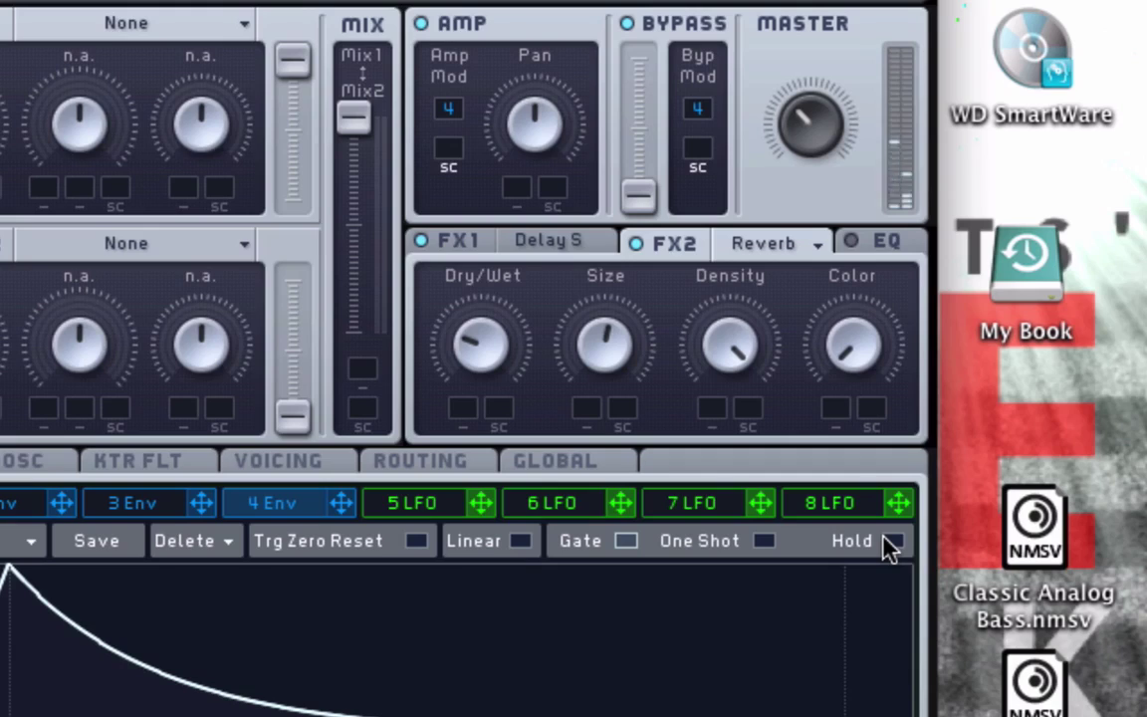
left_click_drag(846, 328, 831, 149)
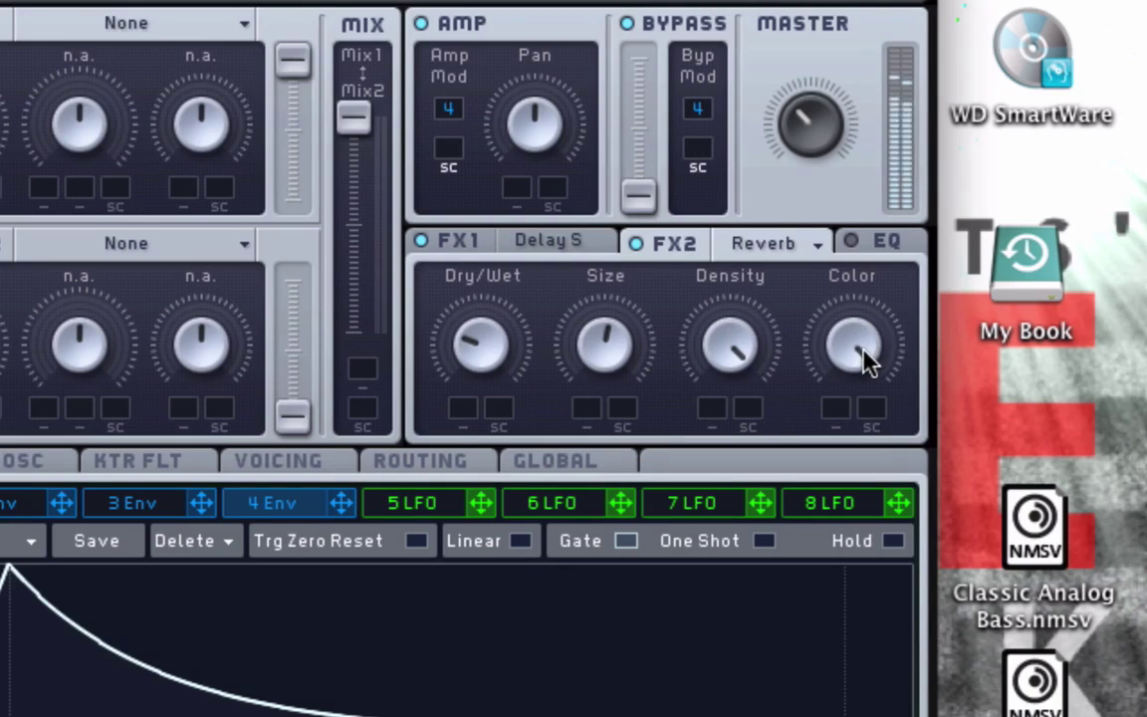
left_click_drag(768, 350, 767, 704)
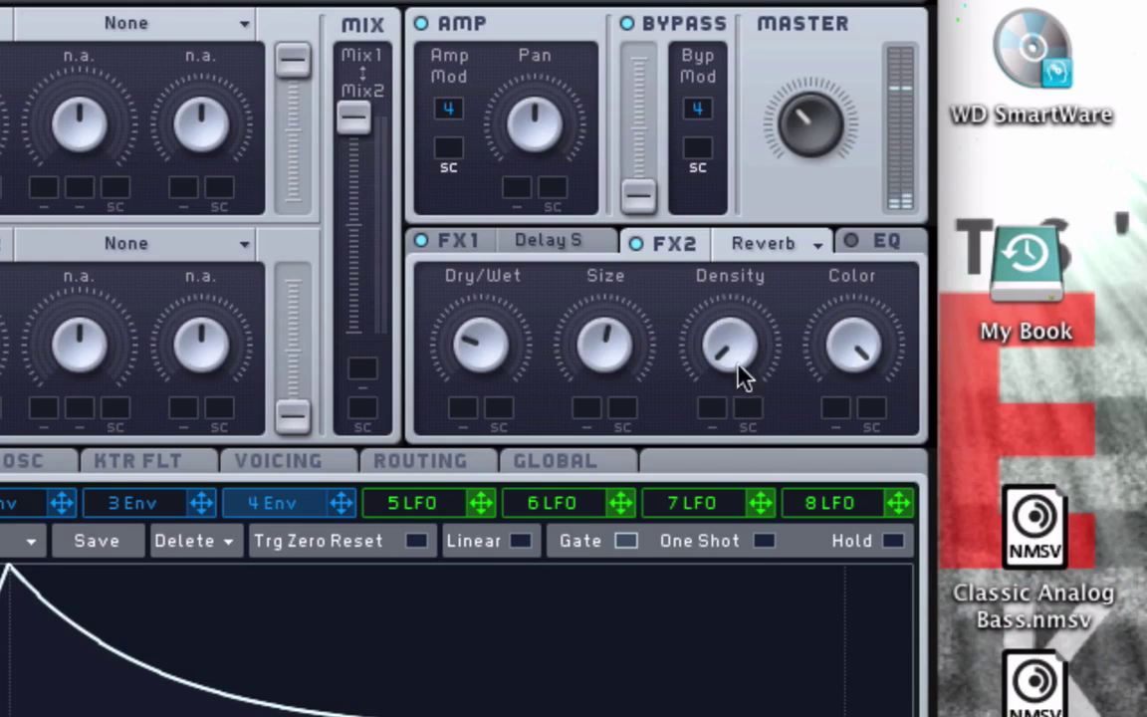
left_click_drag(742, 376, 712, 546)
left_click_drag(615, 330, 617, 385)
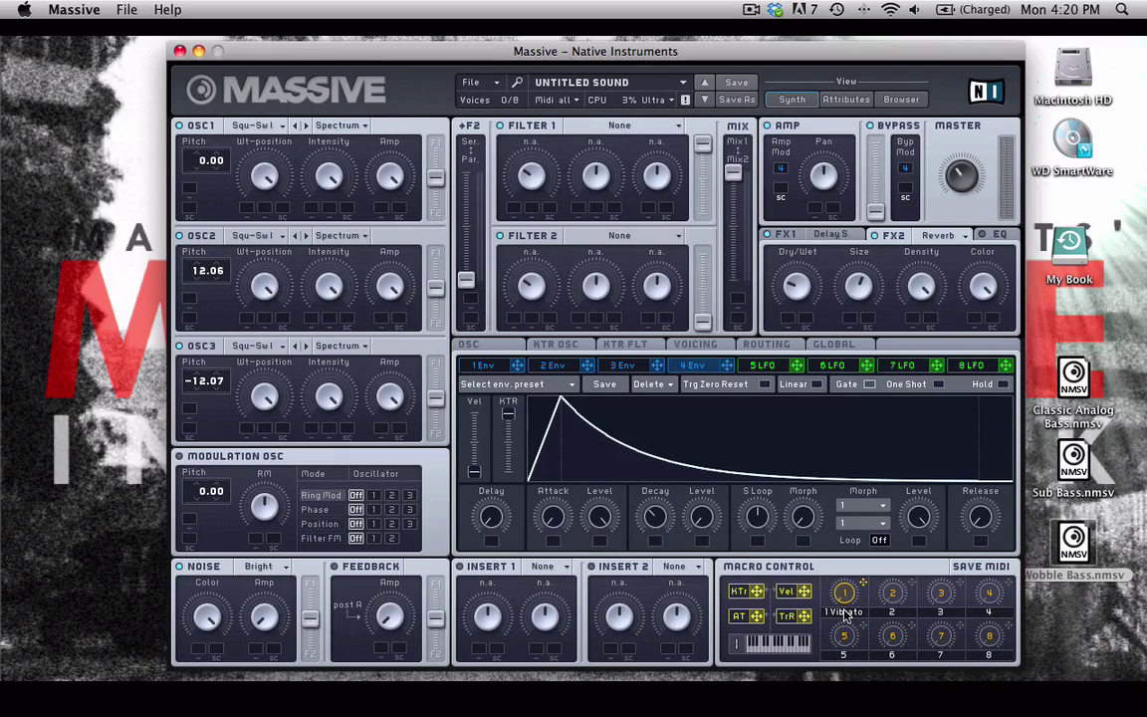
Remove the macro 1 assignment from the oscillator page's Vibrato Depth knob
left_click(845, 612)
left_click(765, 344)
left_click(695, 344)
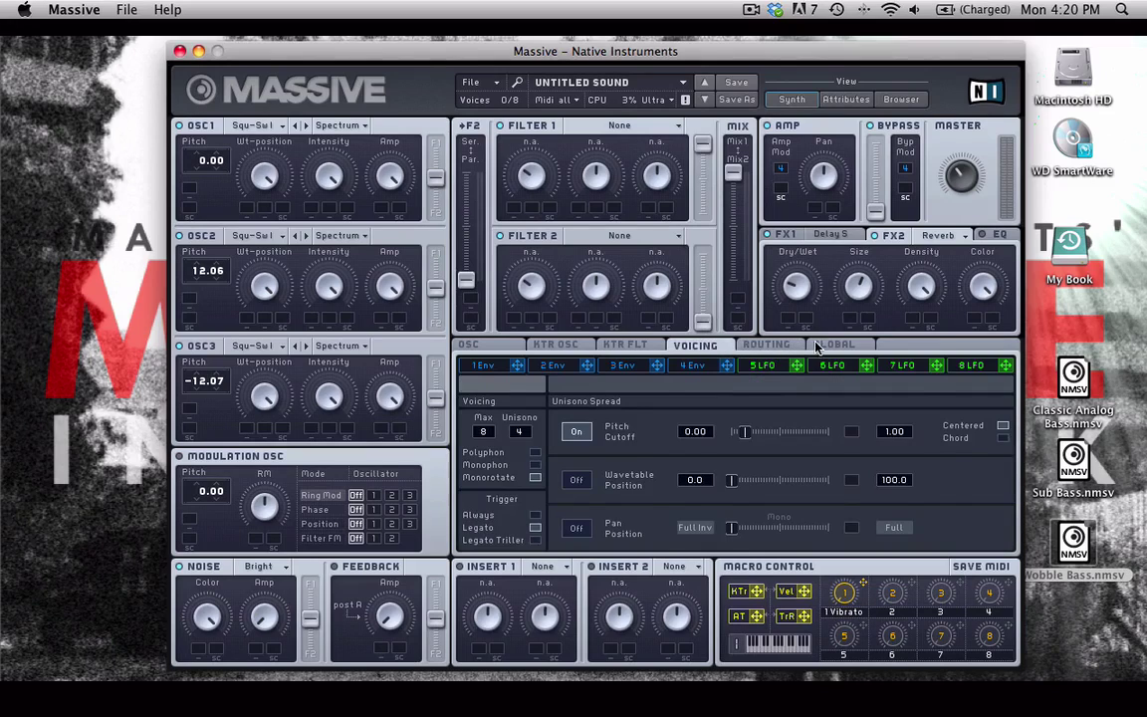
left_click(822, 344)
left_click(624, 344)
left_click(508, 347)
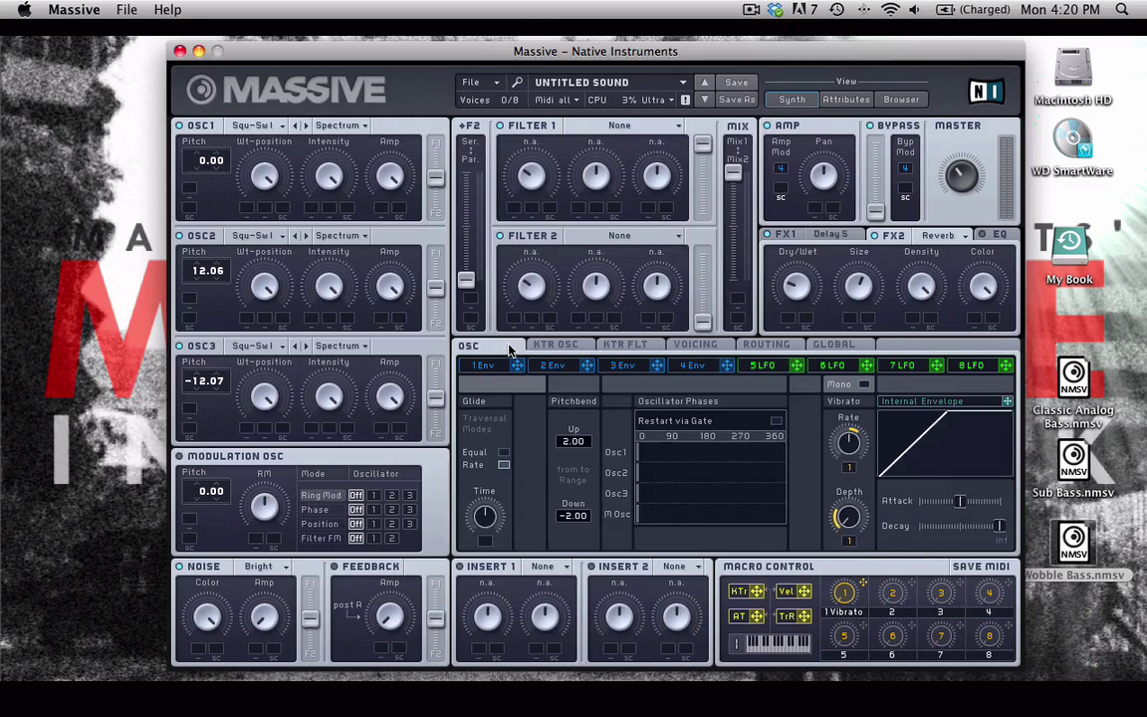
right_click(847, 516)
left_click(852, 535)
right_click(852, 535)
left_click(794, 503)
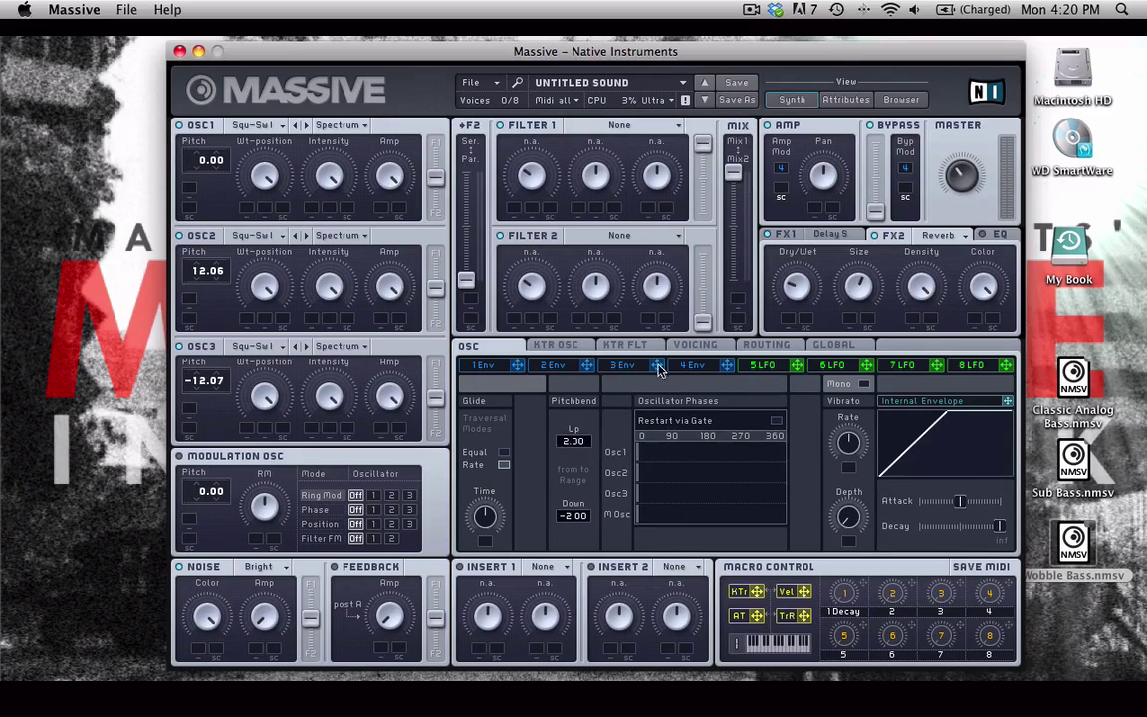
Return to envelope 4's settings page
left_click(719, 344)
left_click(833, 345)
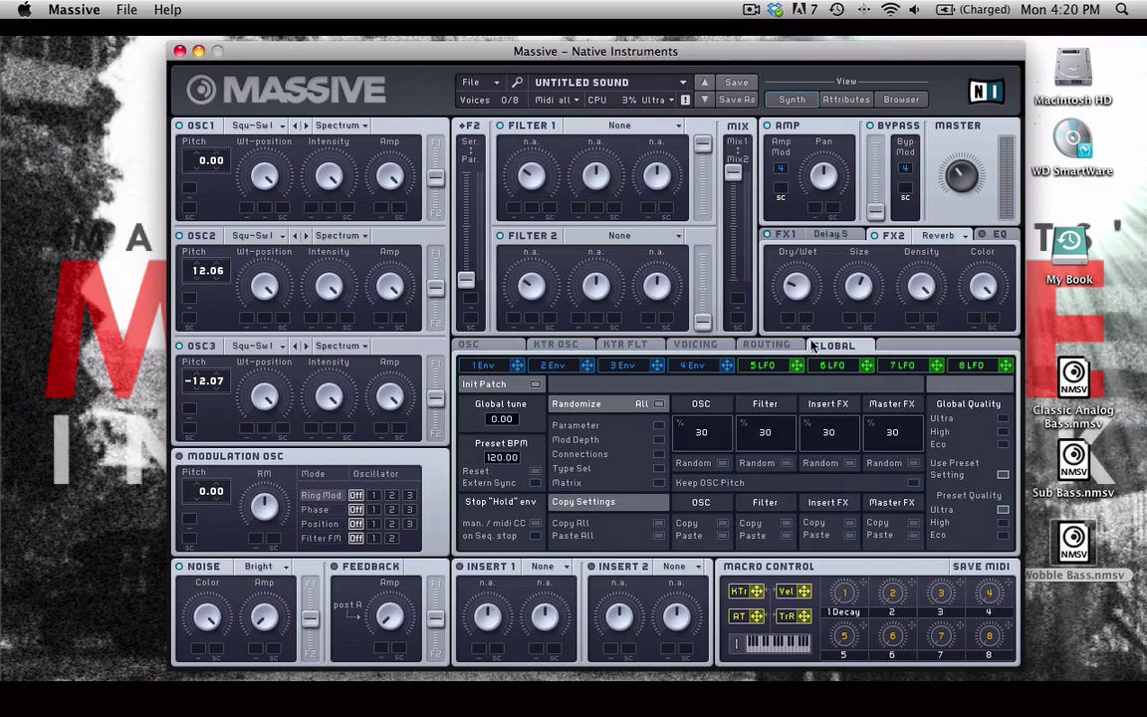
left_click(500, 349)
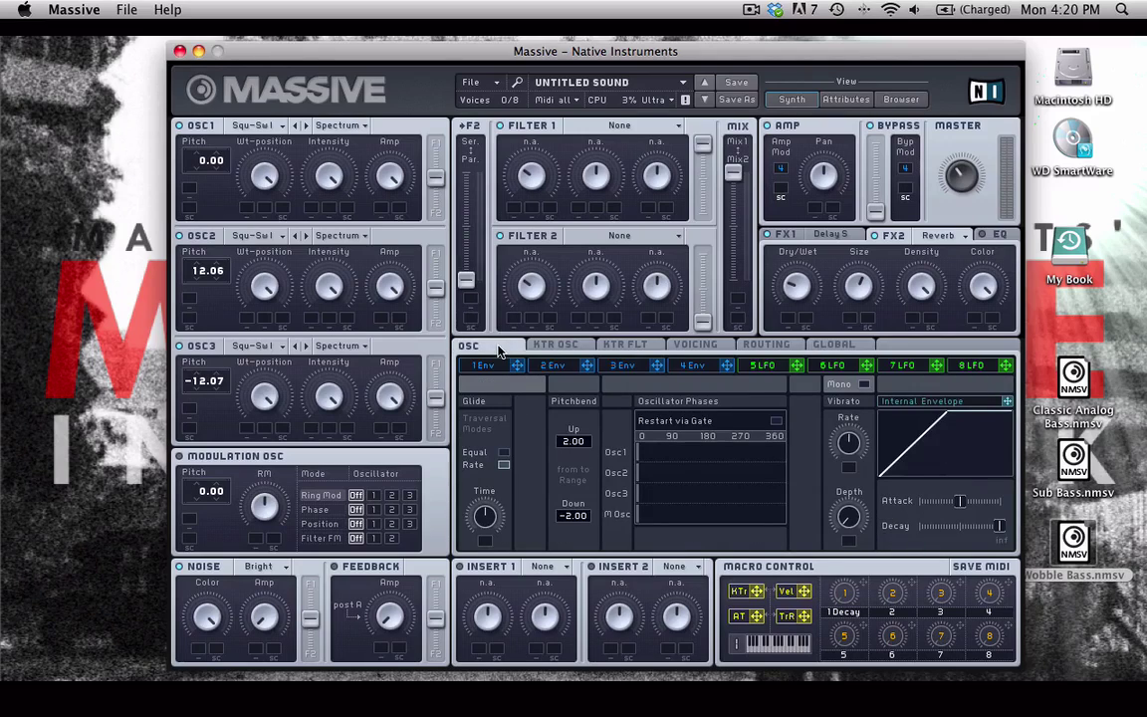
left_click(690, 367)
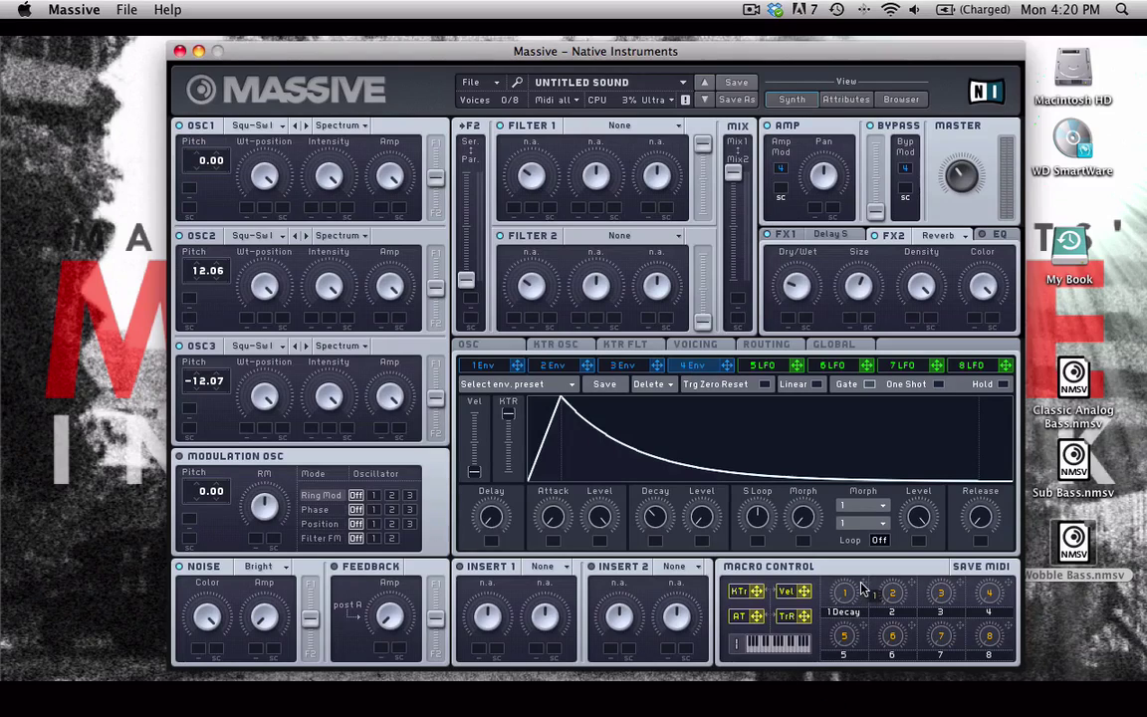
Route macro 1 to envelope 4's decay, and rename macro 2 'Release' routed to release
left_click(656, 543)
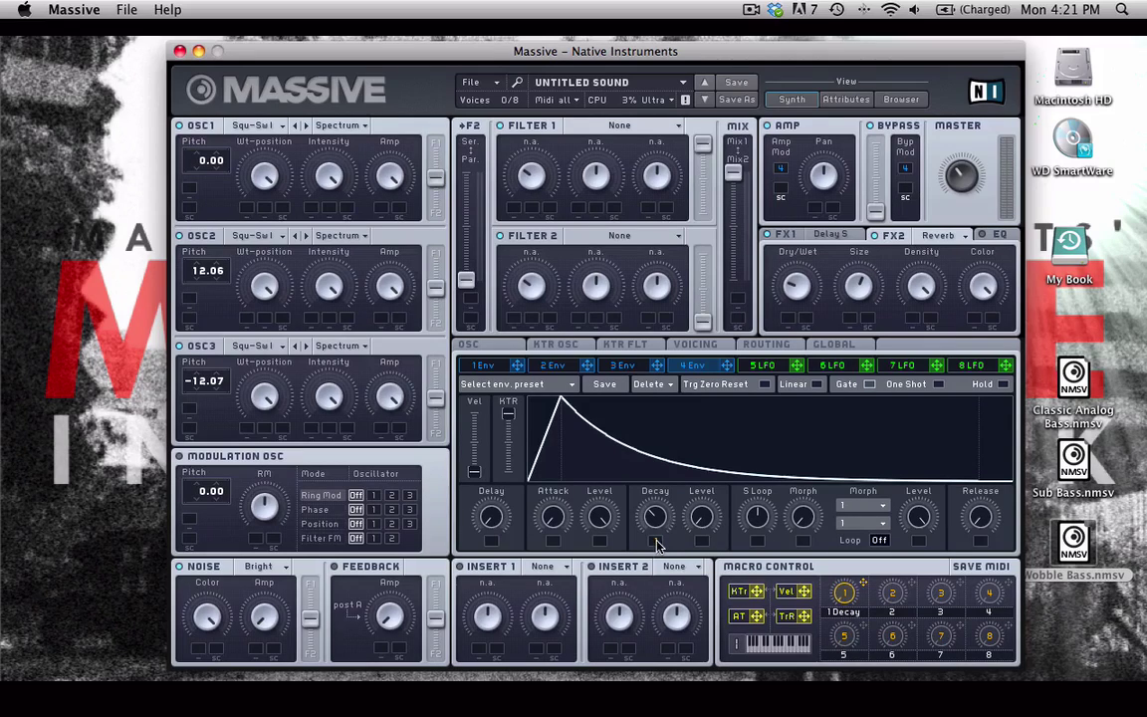
left_click_drag(655, 543, 664, 491)
double_click(895, 613)
type("Release")
left_click_drag(913, 584, 982, 542)
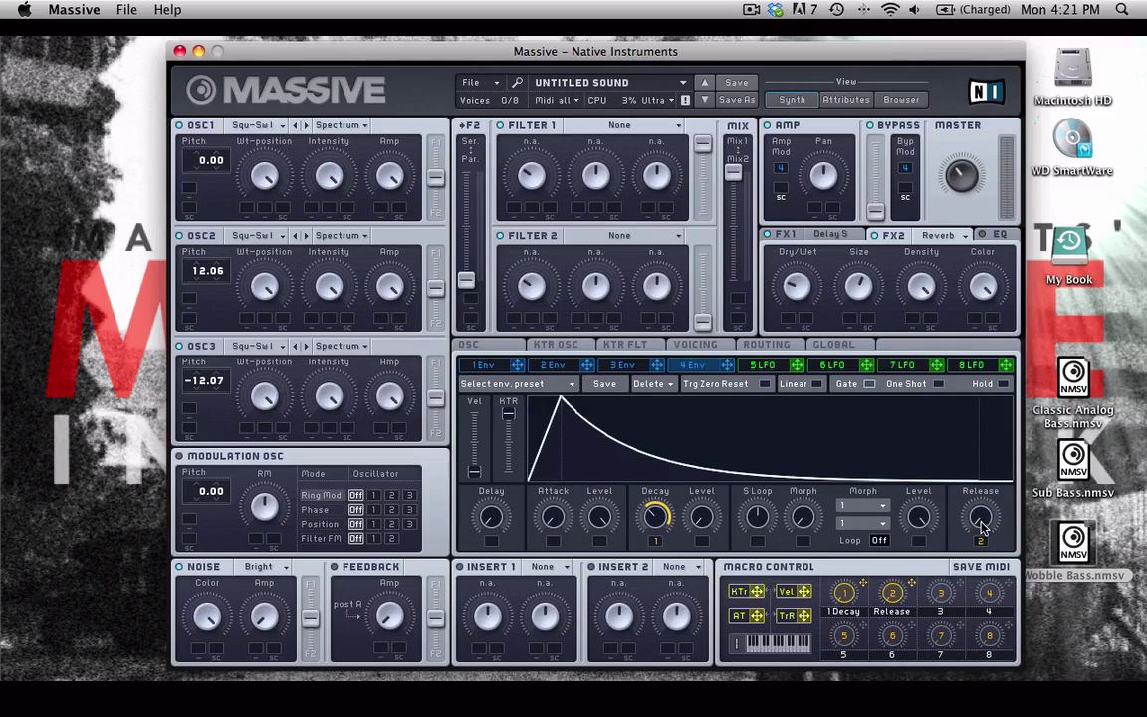
left_click_drag(979, 535, 983, 468)
Add decay level to macro 1, and rename macro 3 'Noise' routed to noise amount
left_click_drag(705, 545, 697, 453)
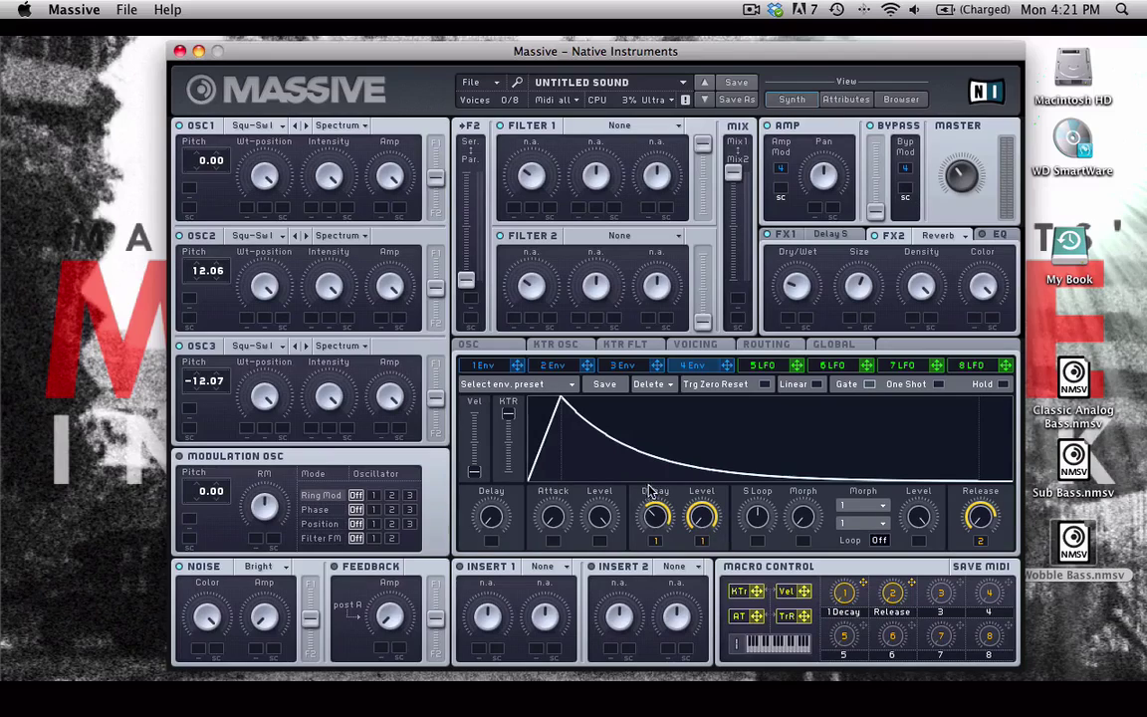
double_click(941, 612)
left_click_drag(274, 645, 256, 651)
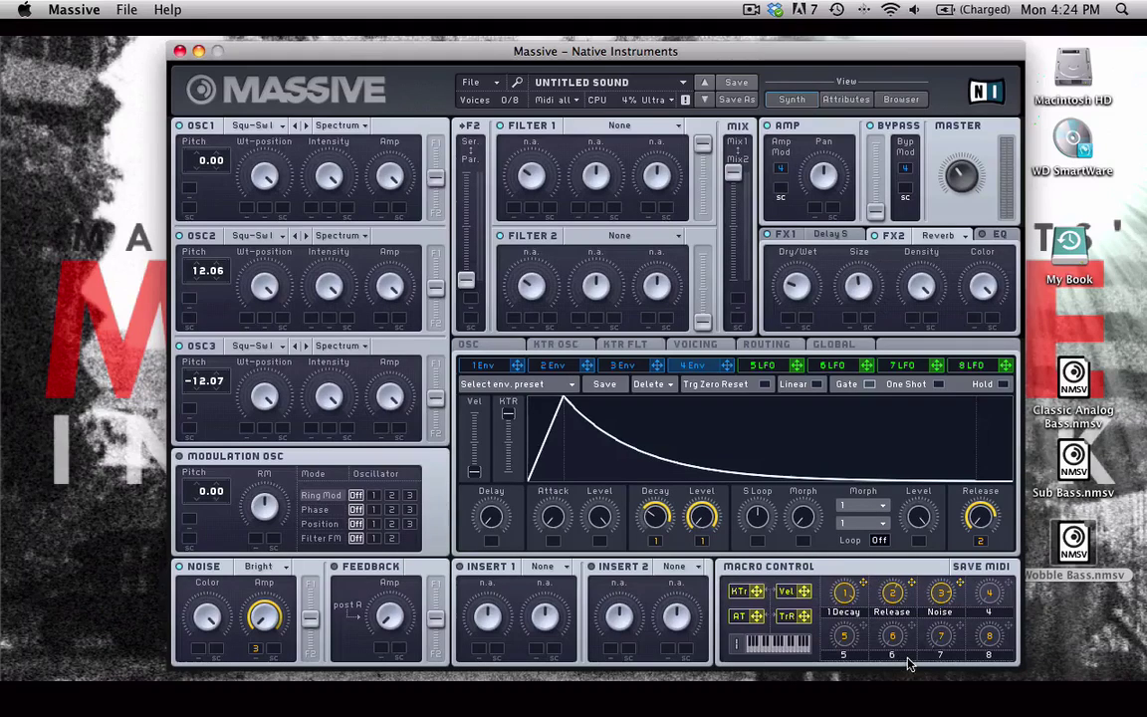
Choose Daft as filter 1's type
left_click(659, 127)
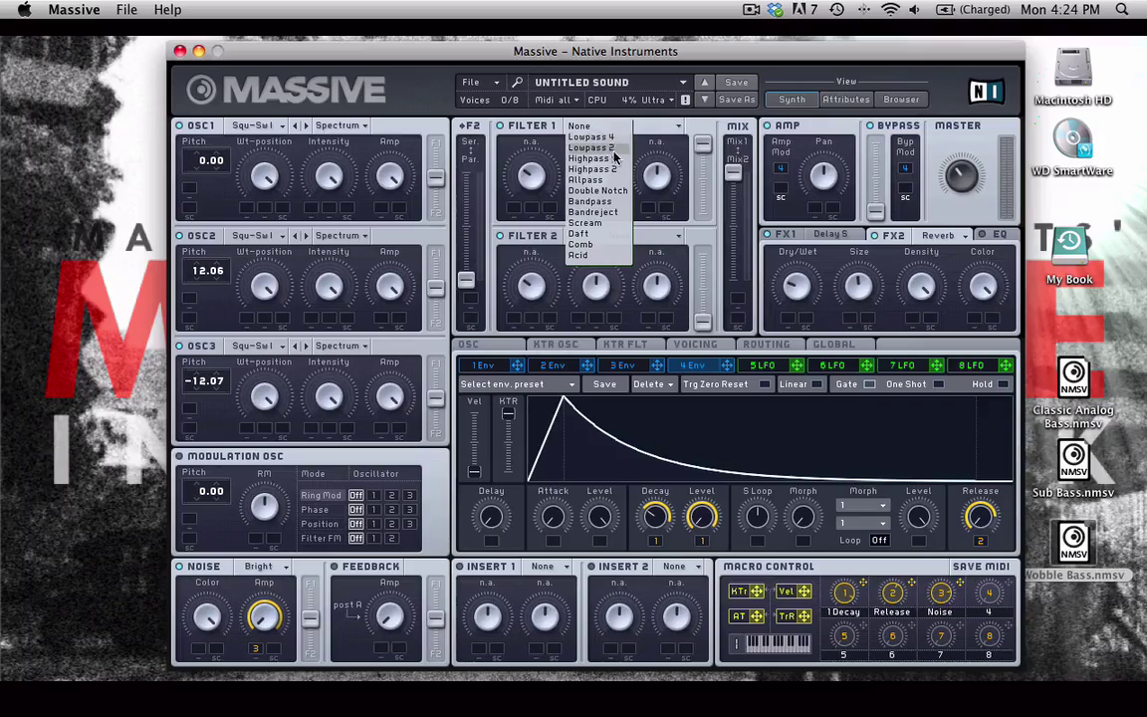
left_click(617, 235)
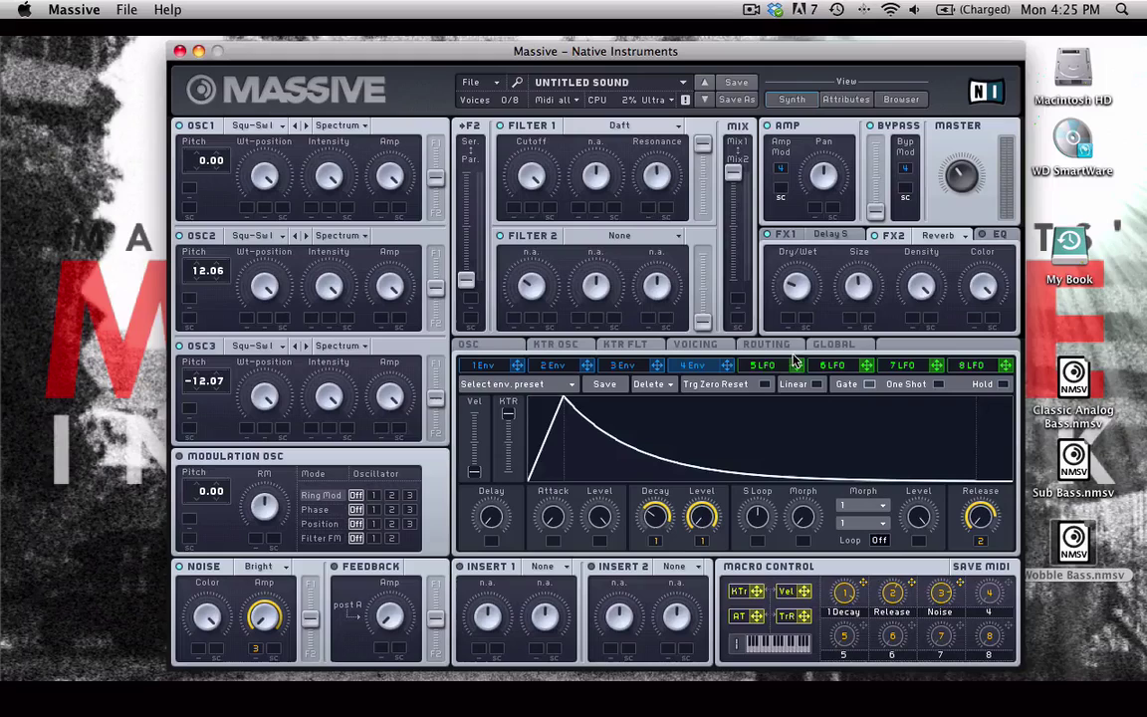
Widen the unisono Pitch/Cutoff spread on the Voicing page
left_click(697, 346)
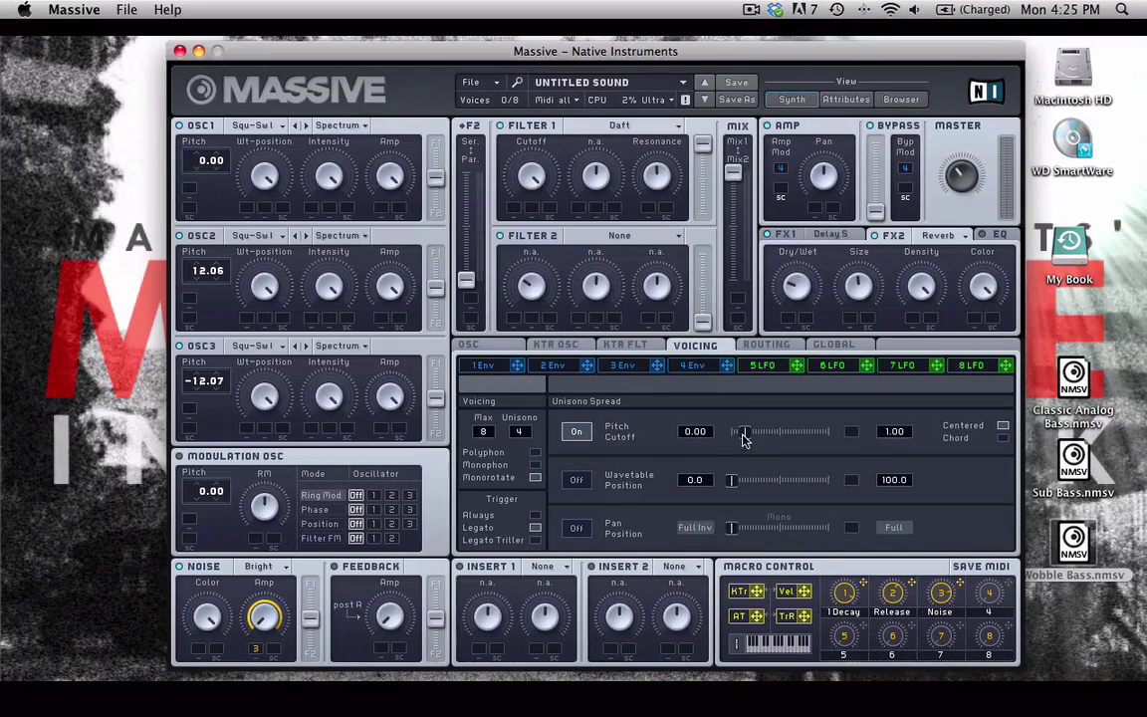
left_click_drag(742, 438, 756, 440)
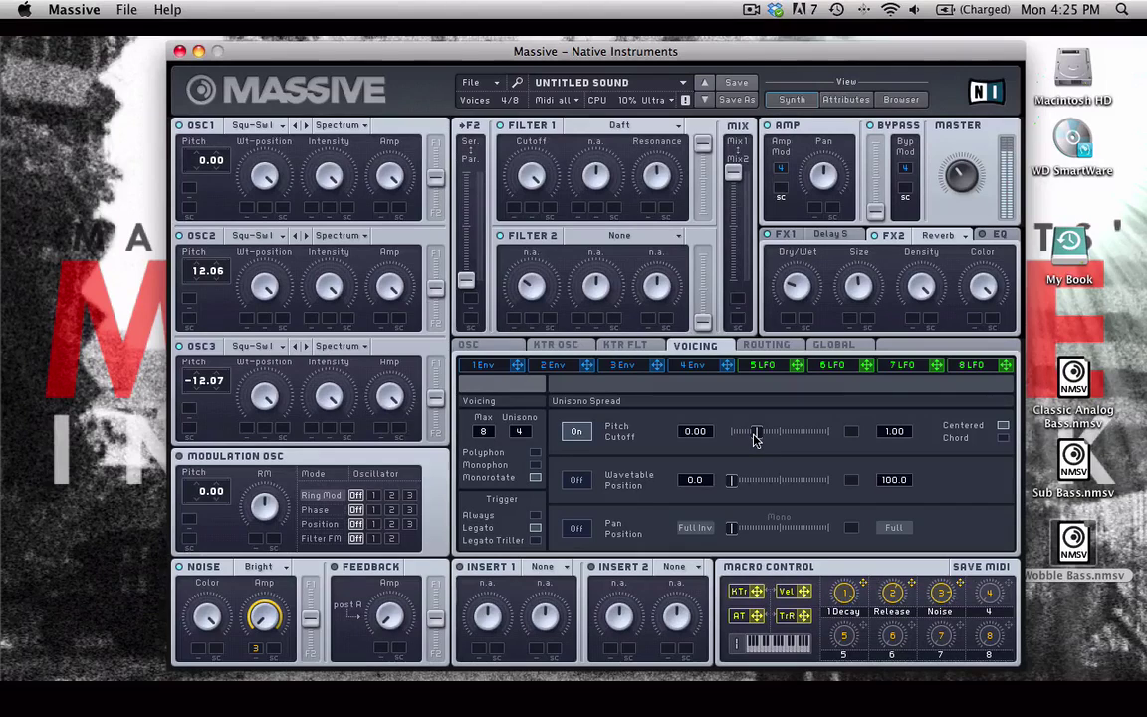
left_click_drag(754, 439, 767, 439)
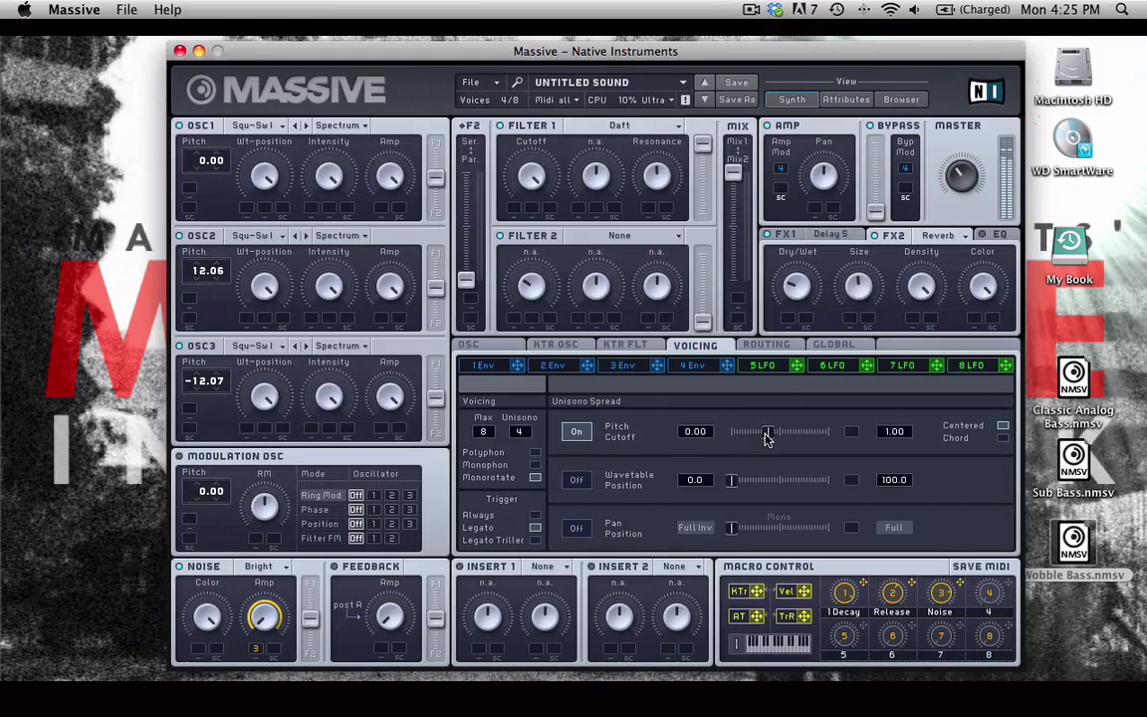
Try unisono pan spread at several widths, then switch it back Off
left_click(577, 529)
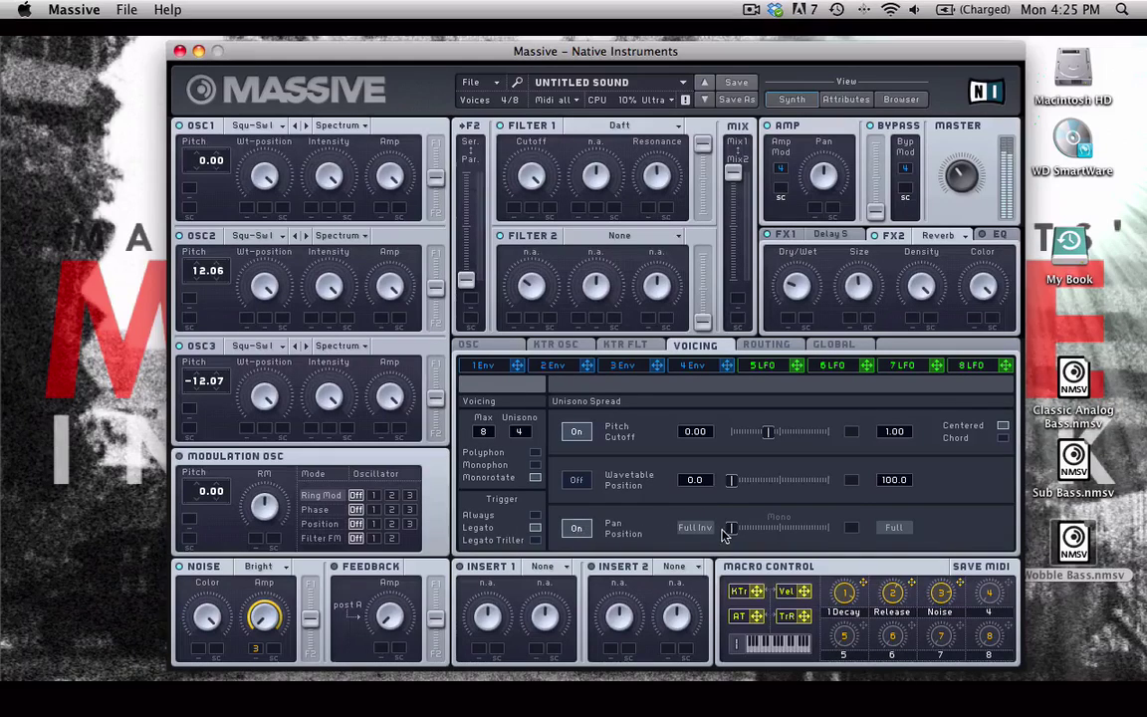
left_click_drag(735, 529, 770, 535)
left_click_drag(759, 529, 732, 529)
left_click_drag(745, 528, 769, 522)
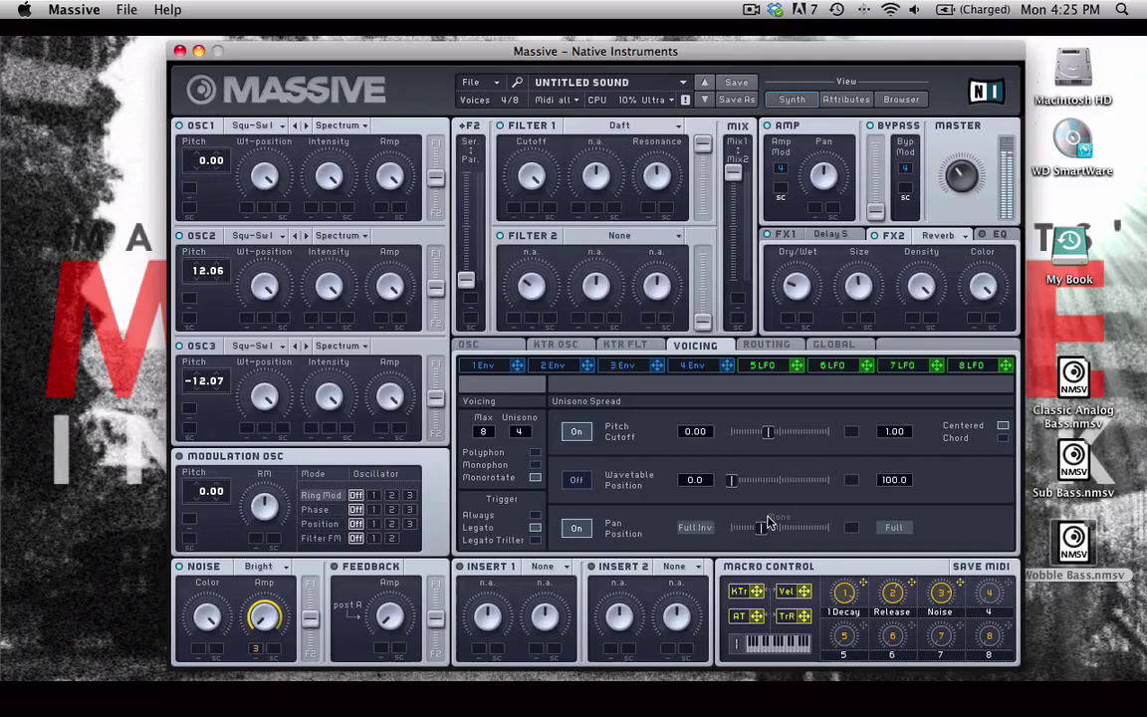
left_click(575, 529)
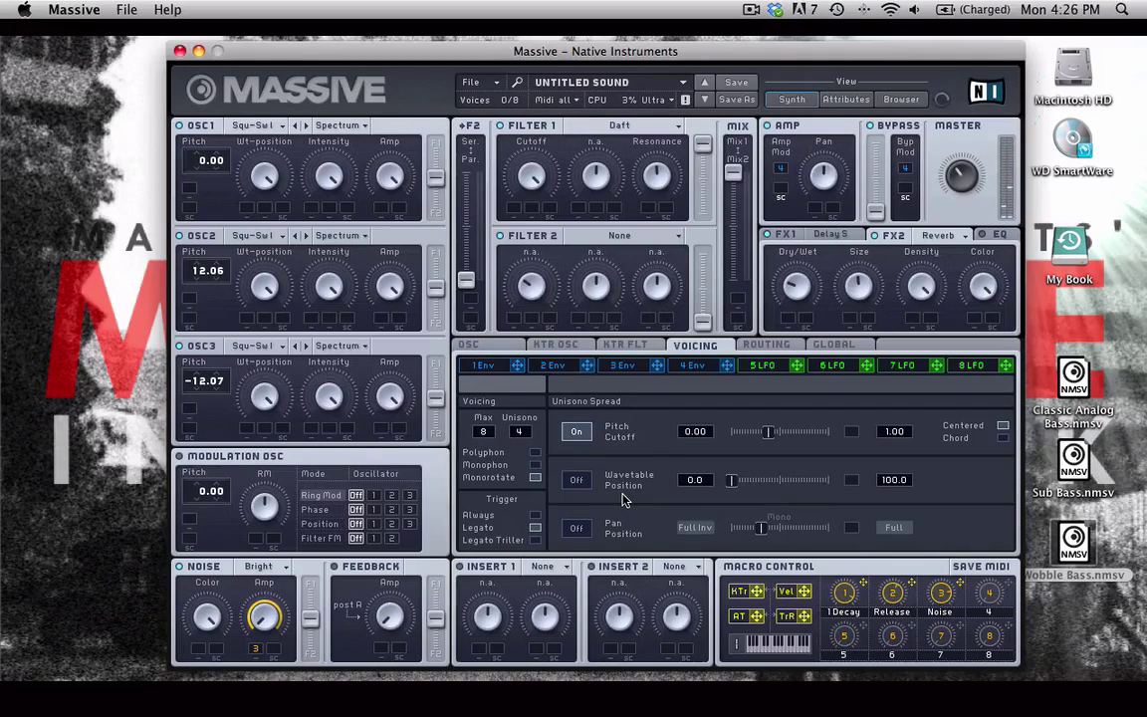
Switch filter 2 to Bandreject, push its level fader to maximum, and nudge Mix1/Mix2 toward filter 2
left_click(620, 236)
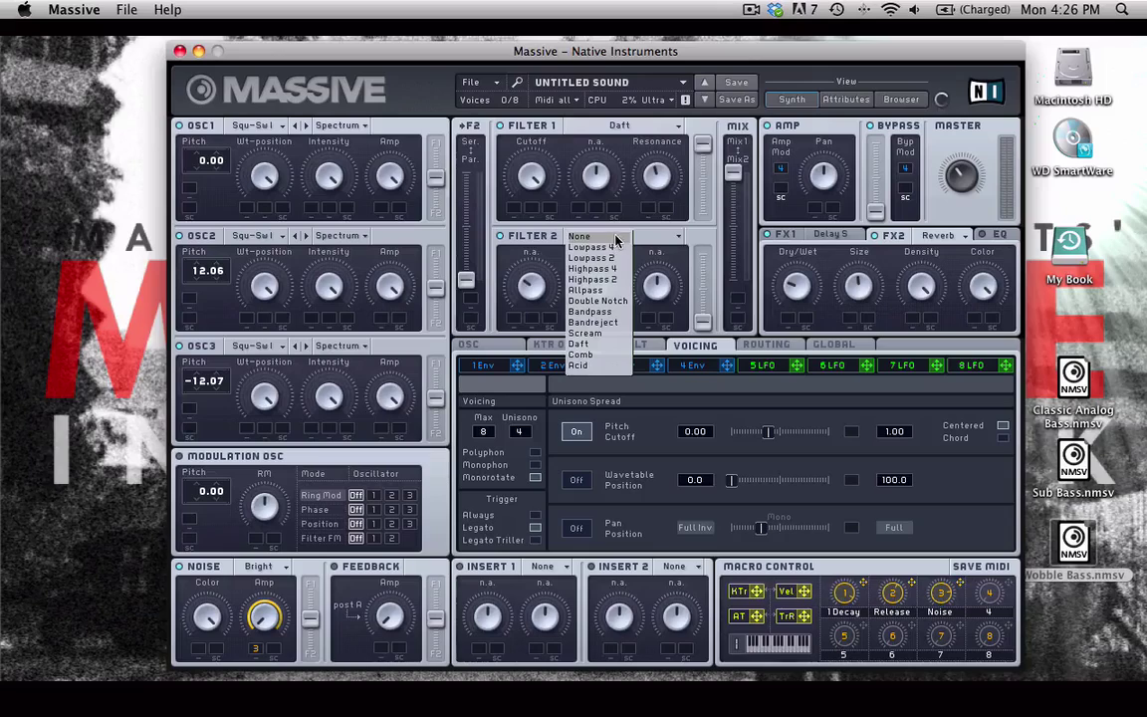
left_click(615, 324)
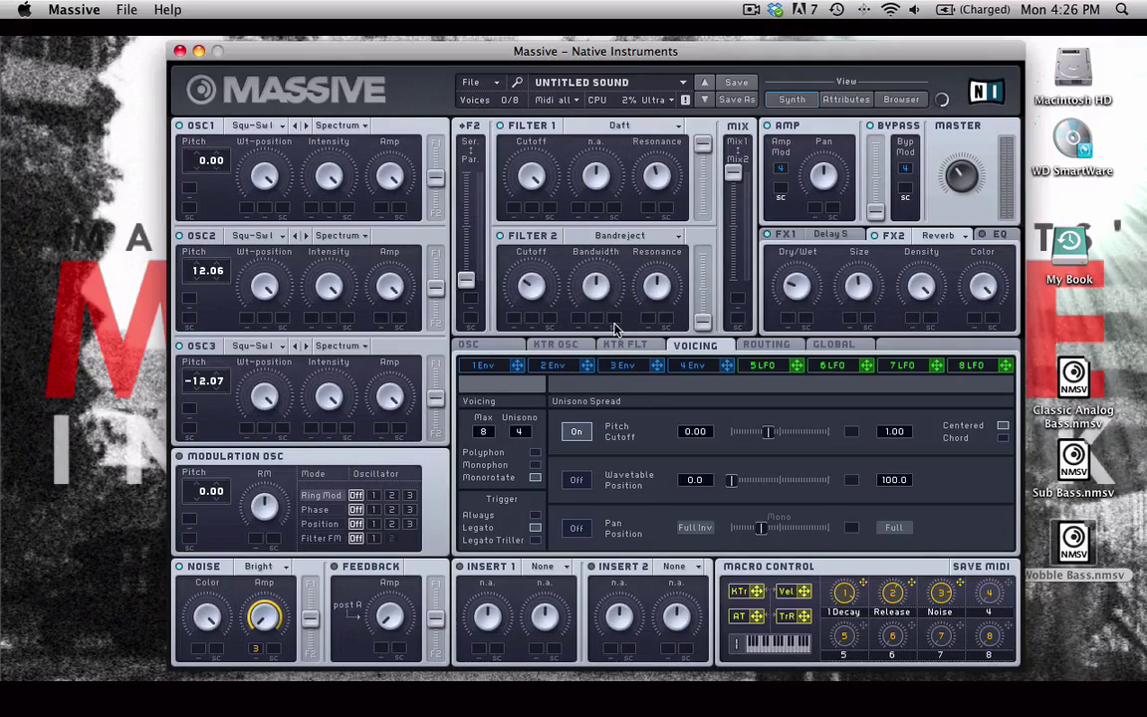
left_click_drag(703, 320, 710, 269)
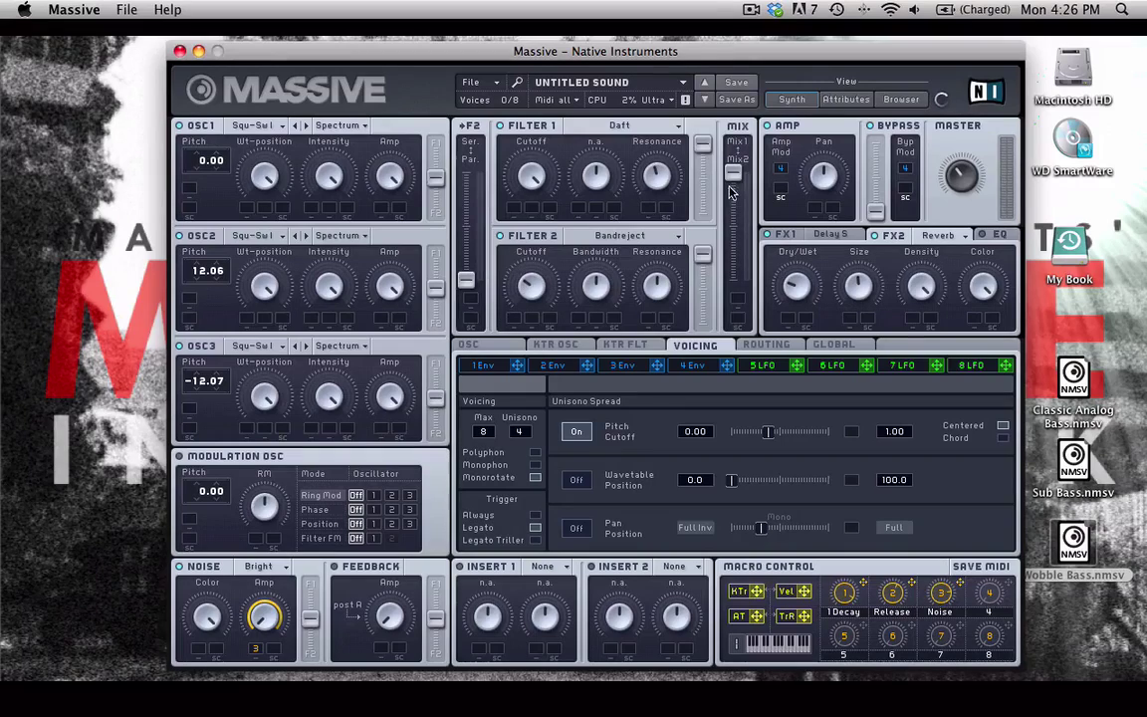
left_click_drag(733, 177, 733, 194)
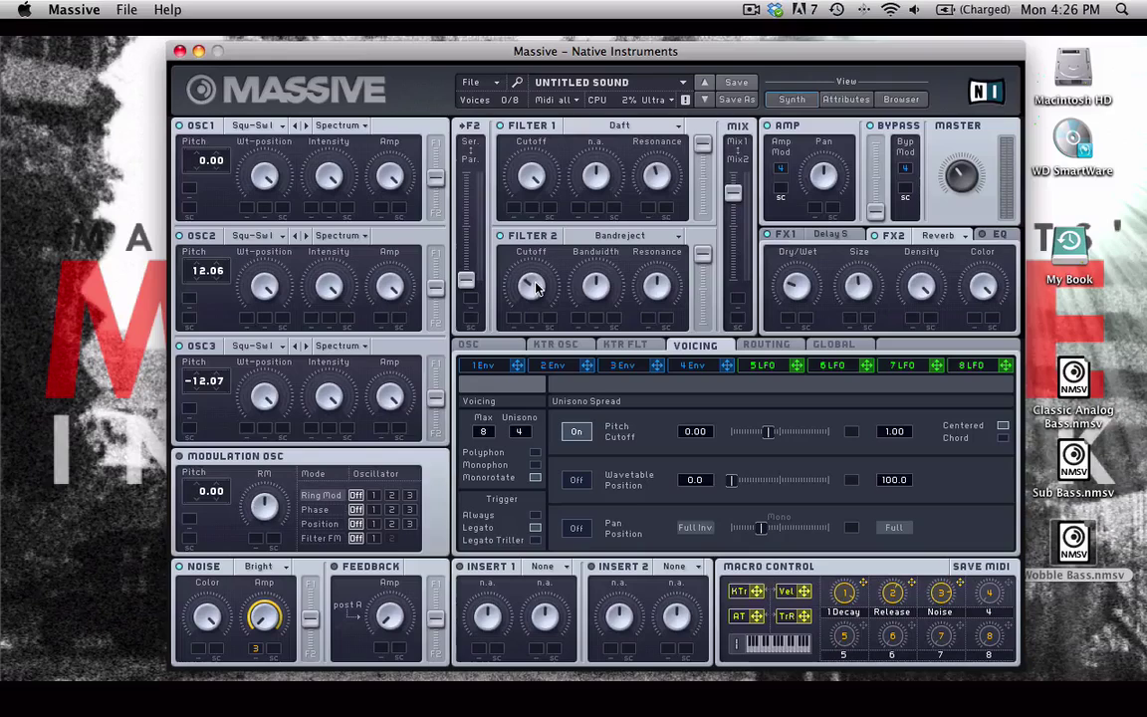
Assign LFO 5 to filter 2's Bandwidth with some depth and lower its XFade toward the downward ramp
left_click(787, 368)
left_click_drag(796, 365, 611, 311)
left_click_drag(580, 321, 587, 364)
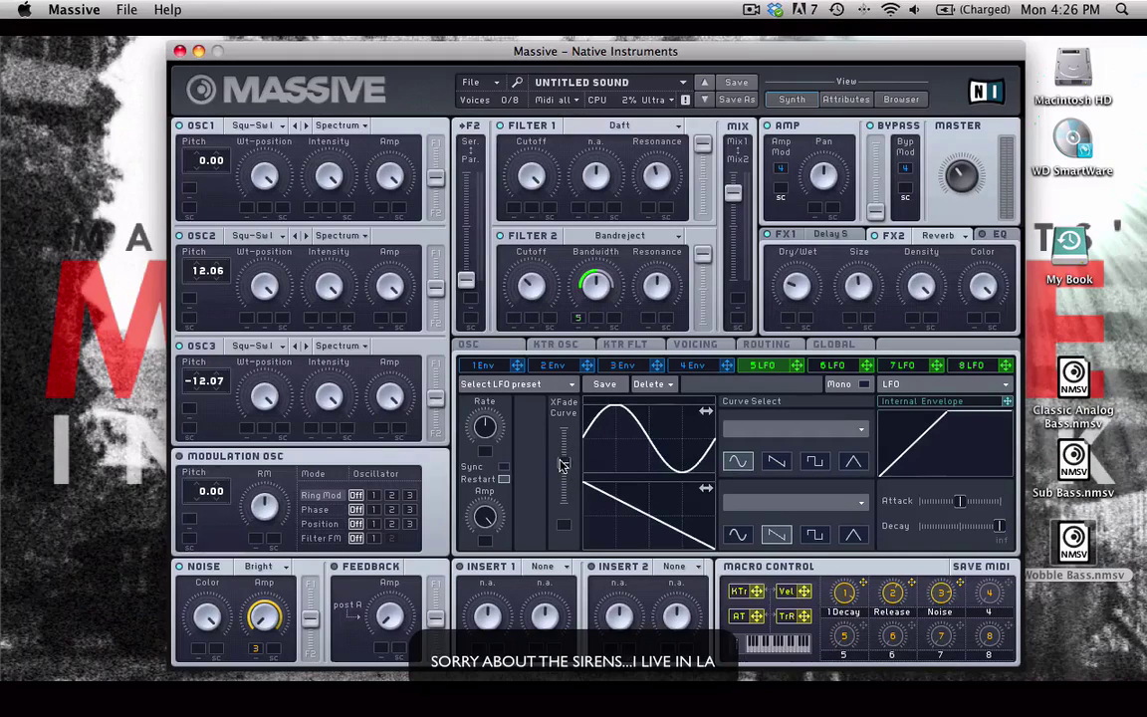
left_click_drag(565, 464, 566, 560)
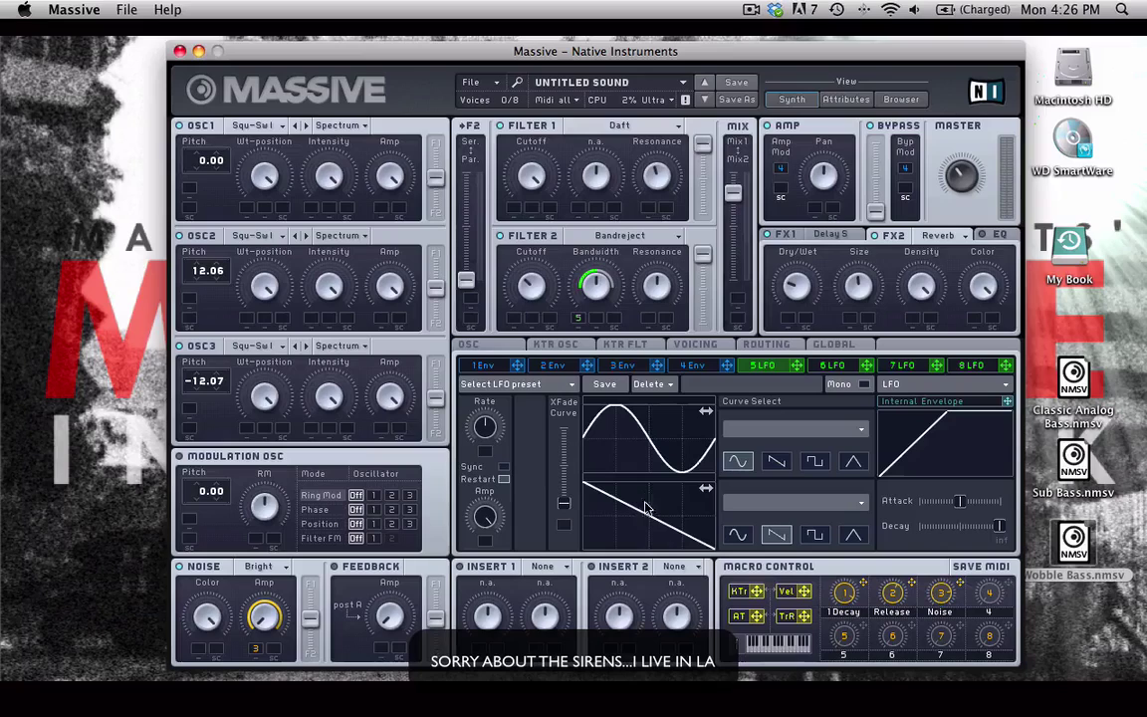